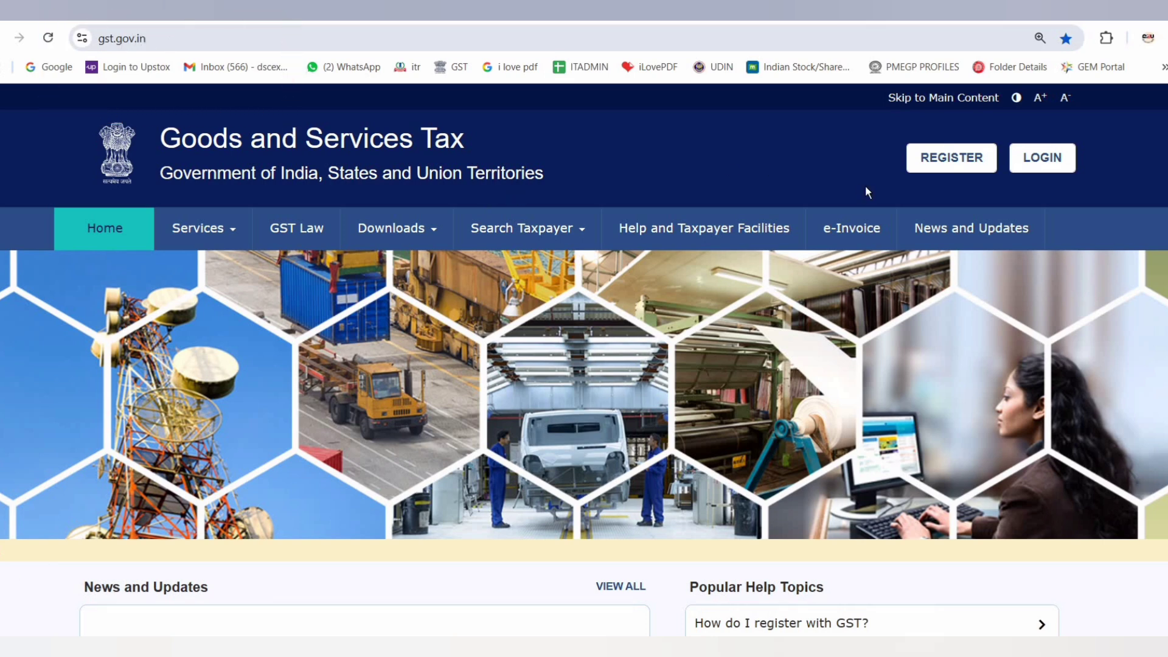
Open the GST new registration form and set the applicant type to Taxpayer
click(947, 160)
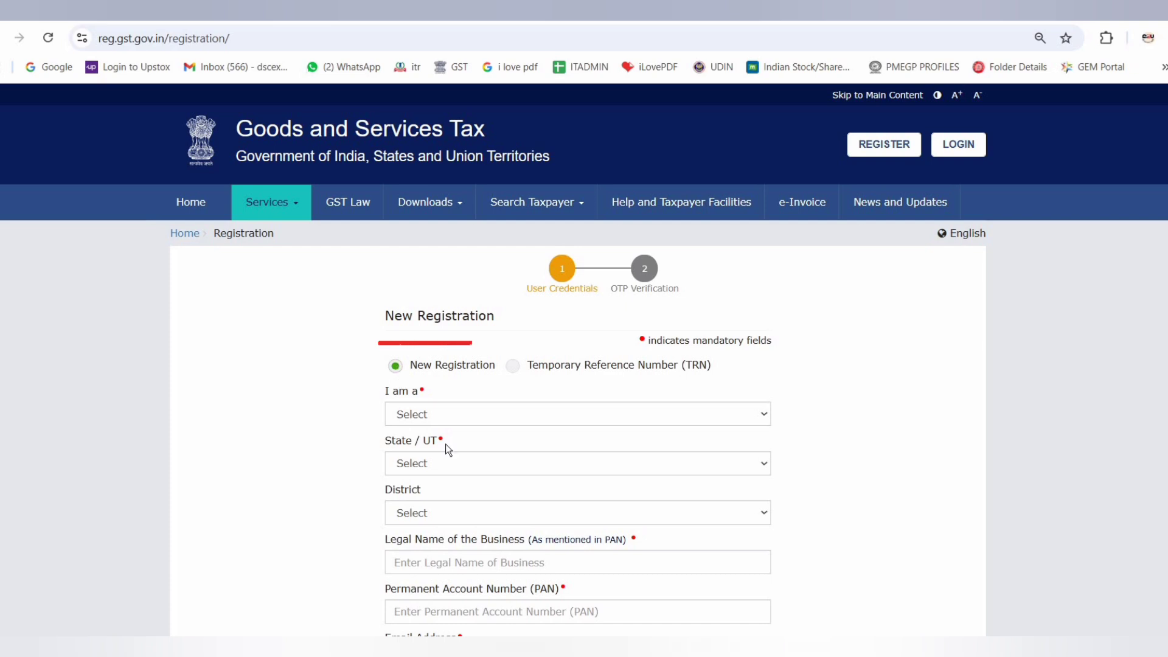
click(427, 414)
key(Down)
key(Return)
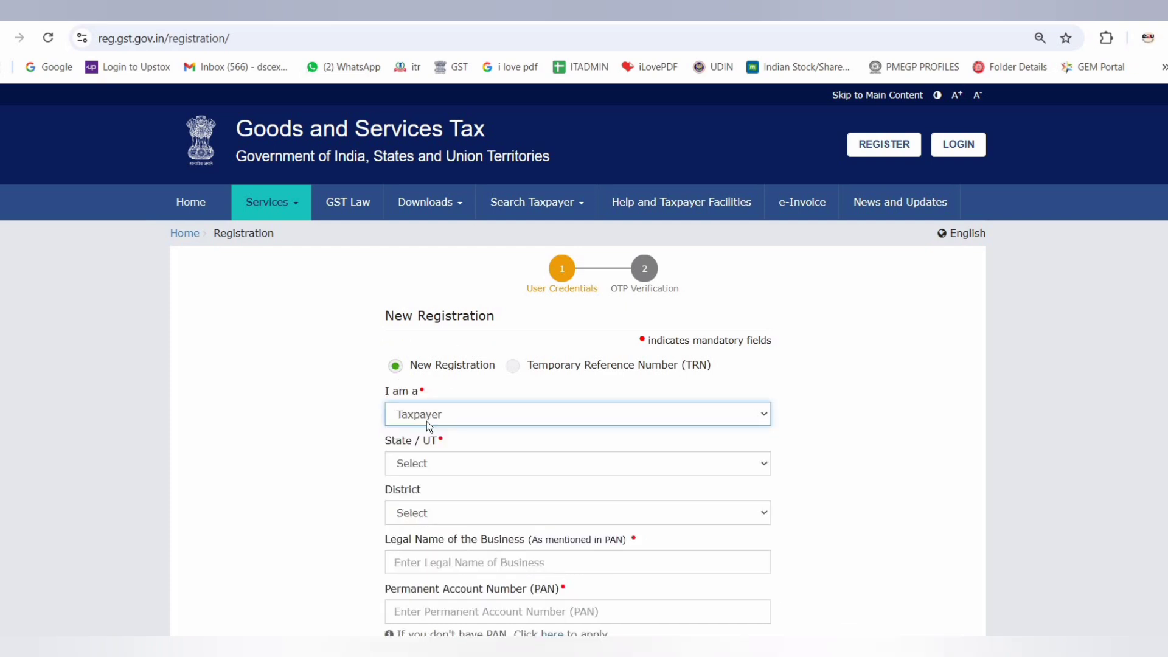
Set the registration's state to Jharkhand and its district to Hazaribag
click(440, 463)
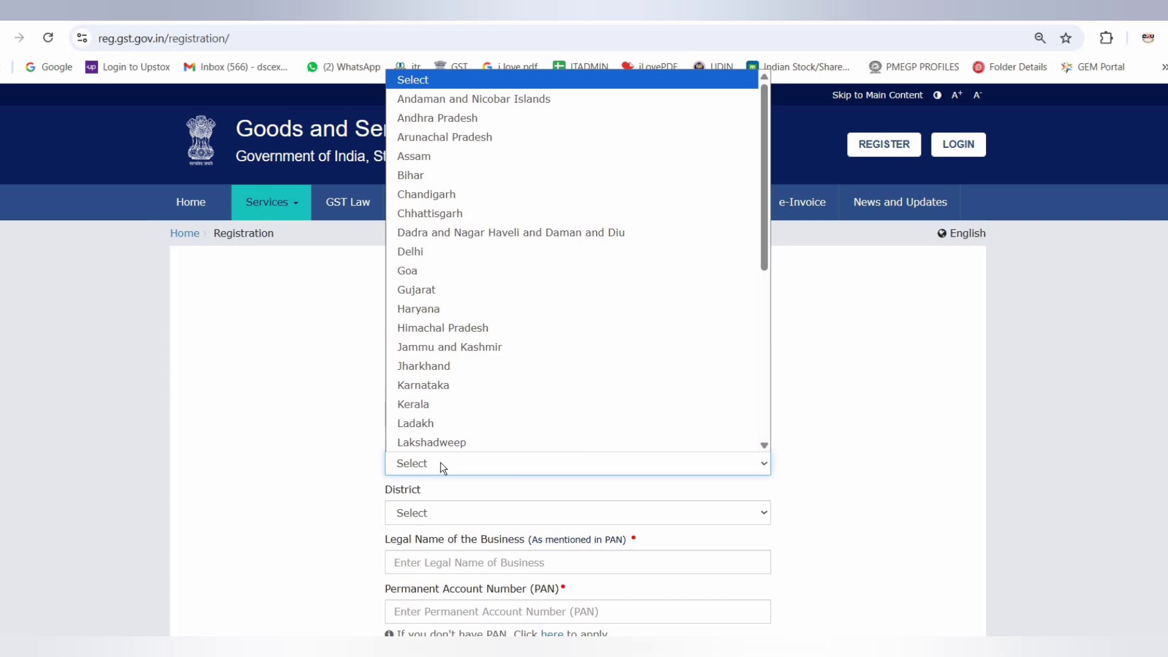
key(j)
key(h)
key(Return)
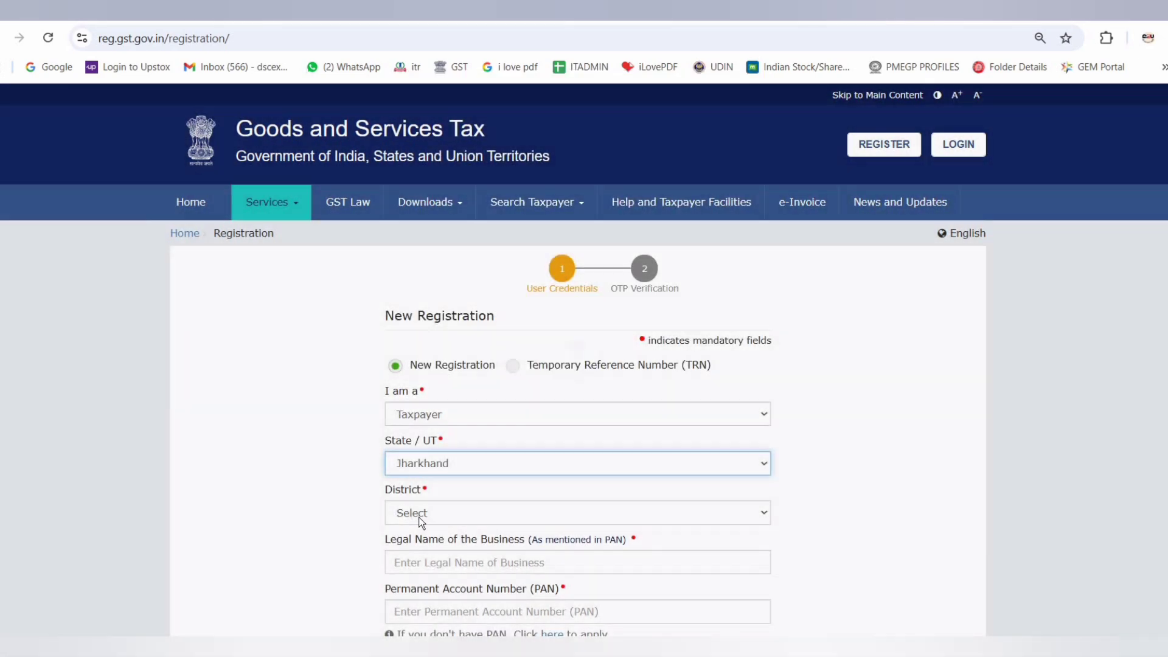
click(417, 513)
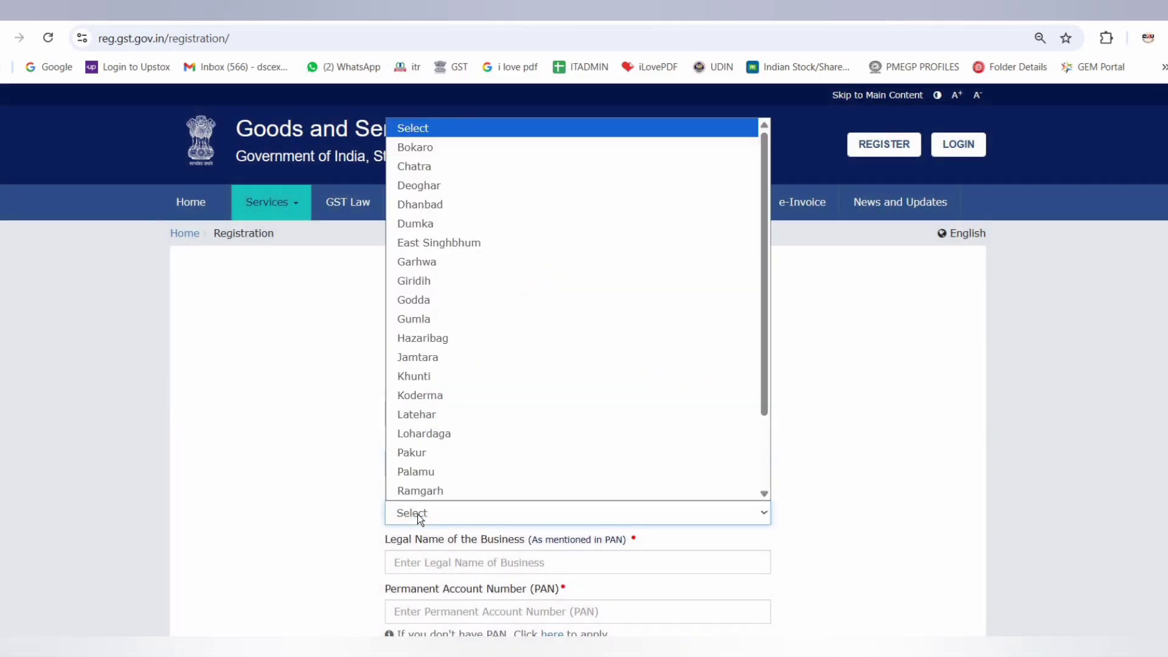
key(h)
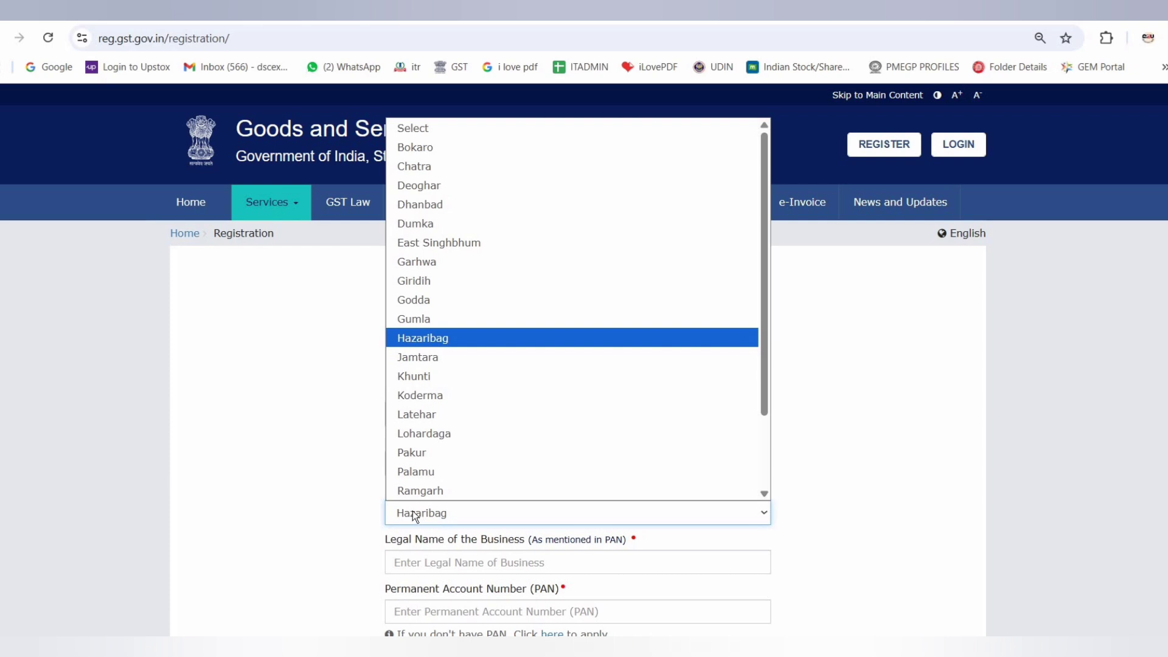
click(406, 537)
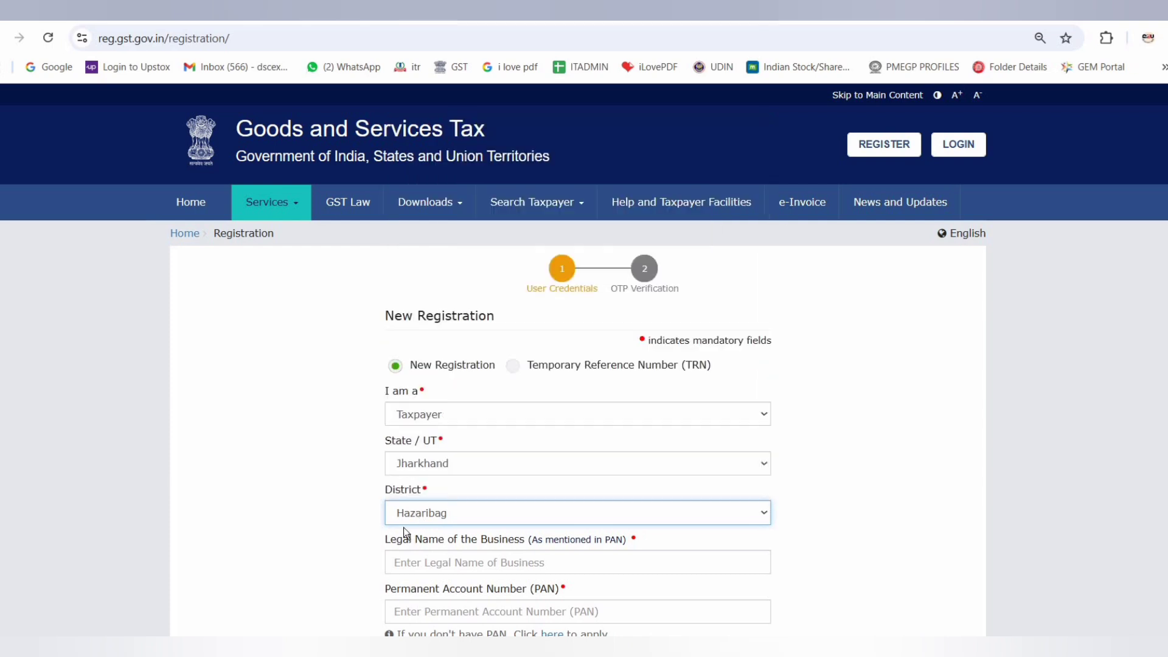
Fill in the legal business name as per PAN, the PAN, email address, mobile number and CAPTCHA characters
scroll(403, 535, down, 4)
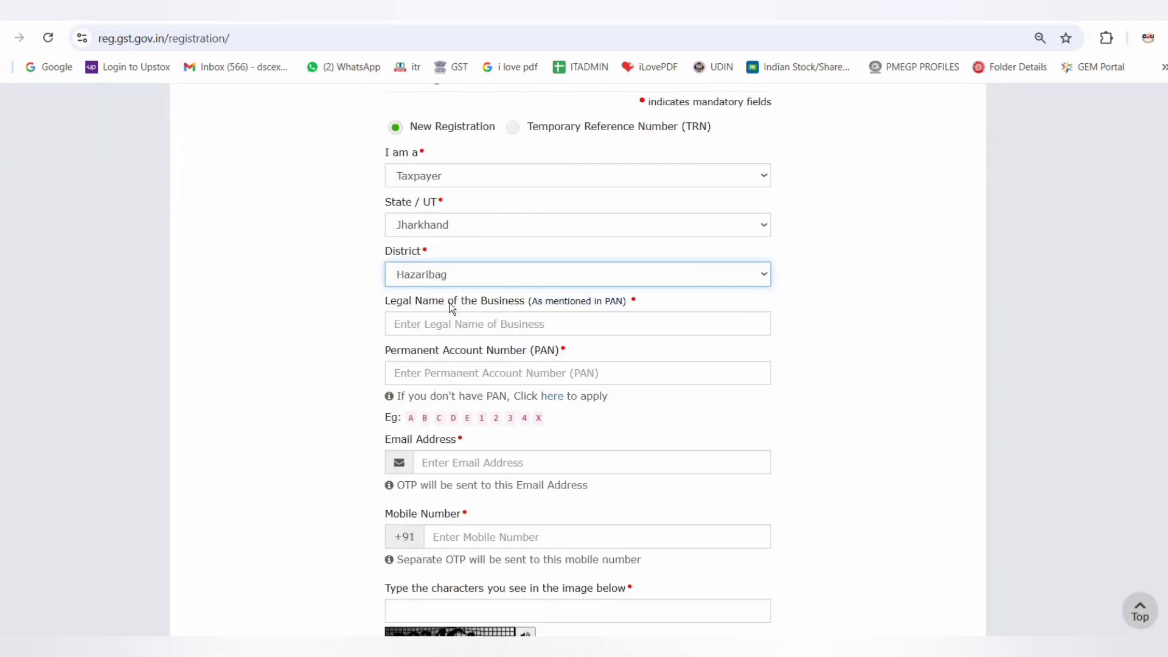
drag(385, 301, 547, 308)
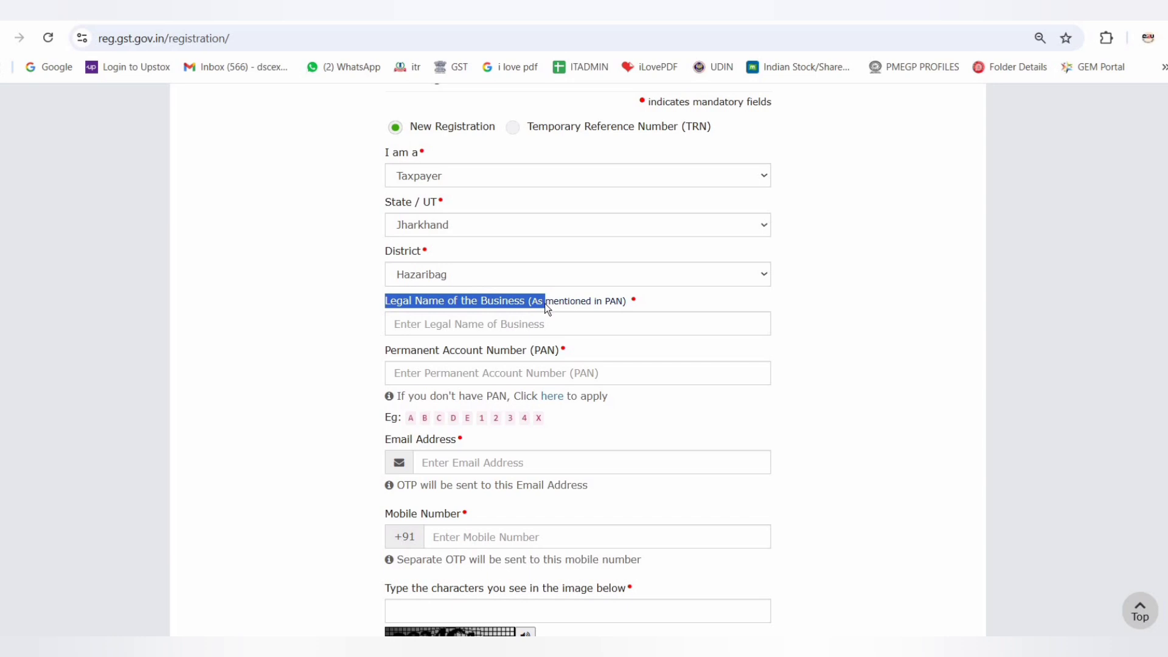
click(451, 375)
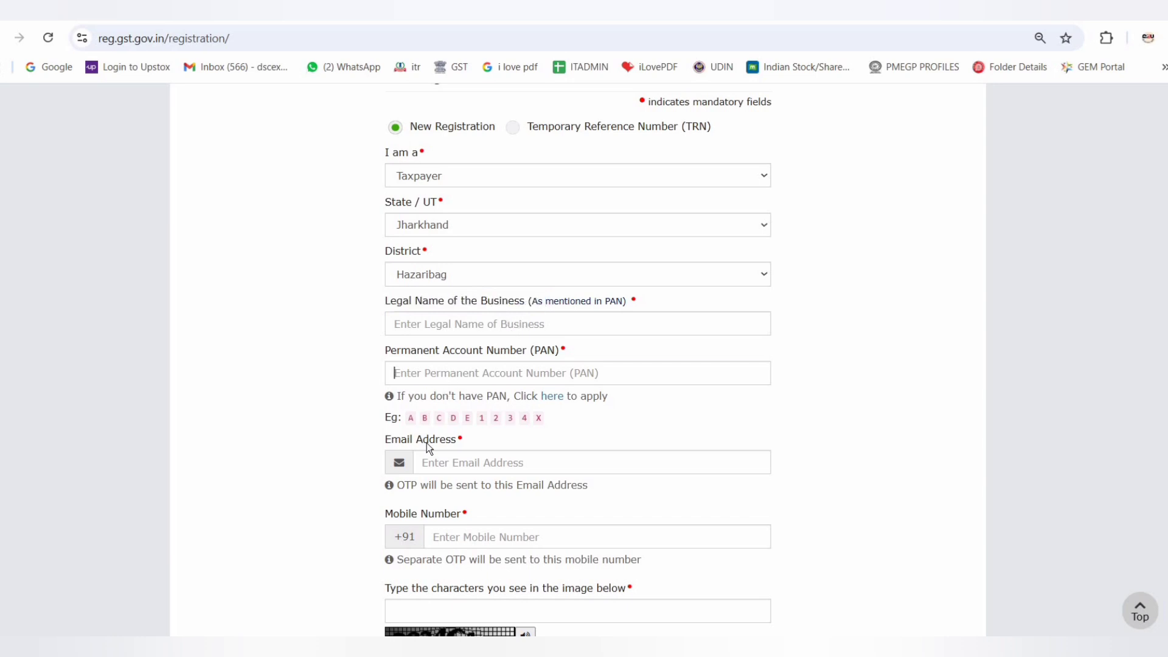
click(451, 540)
scroll(422, 529, down, 1)
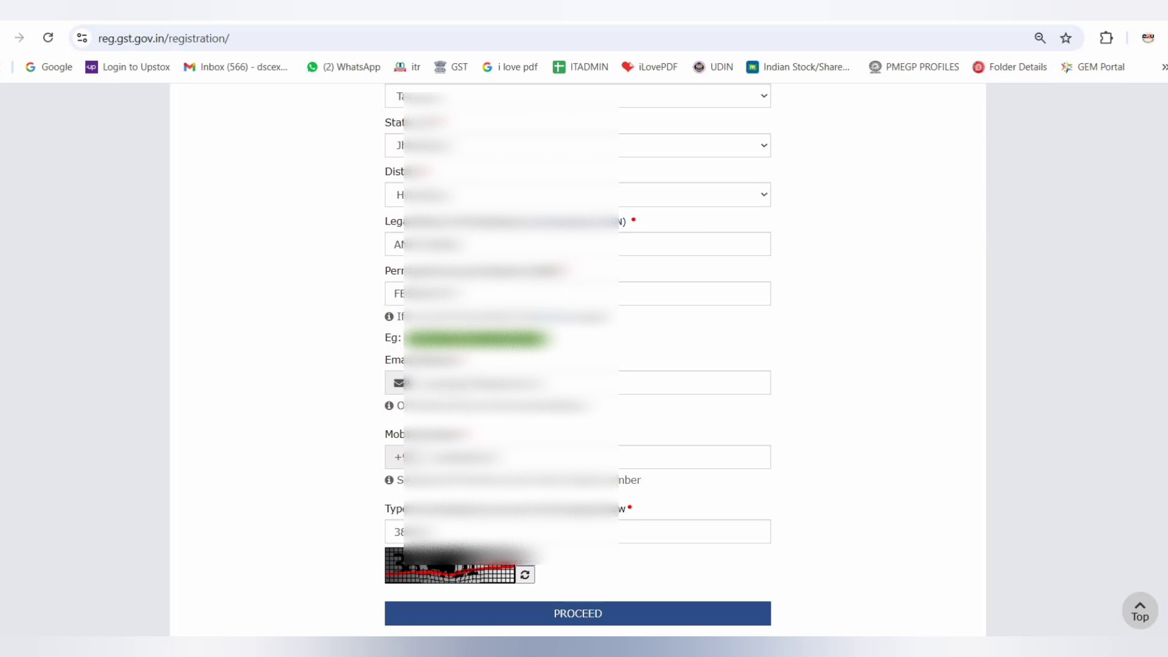
Submit the registration details and verify them with the mobile OTP and email OTP
click(624, 616)
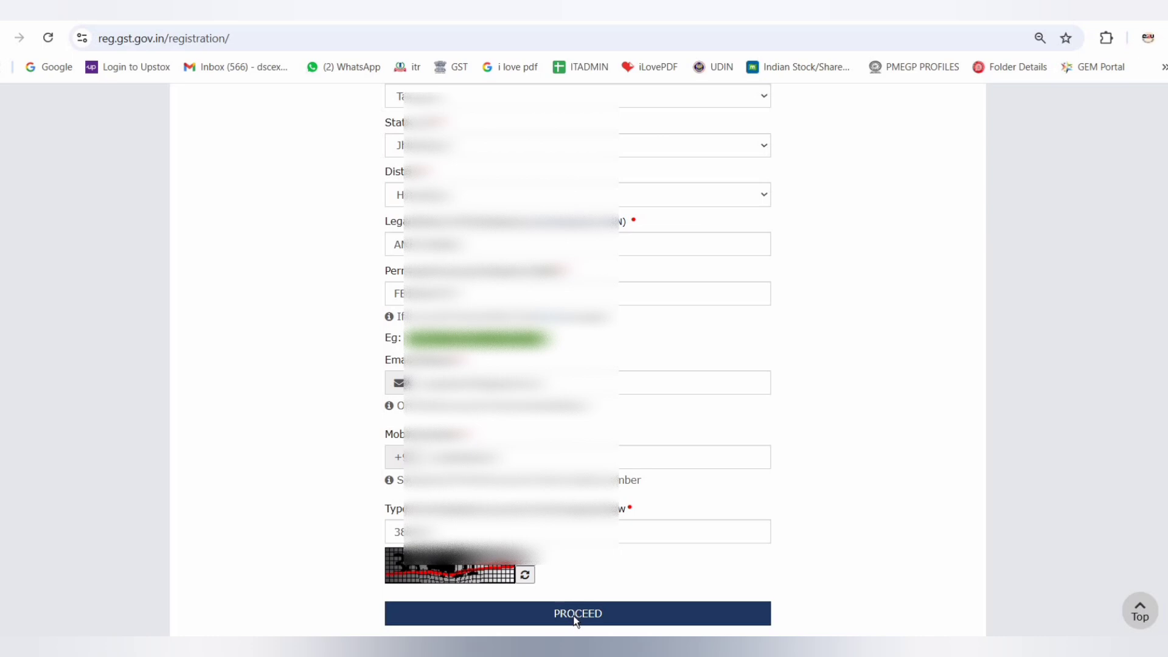
click(576, 617)
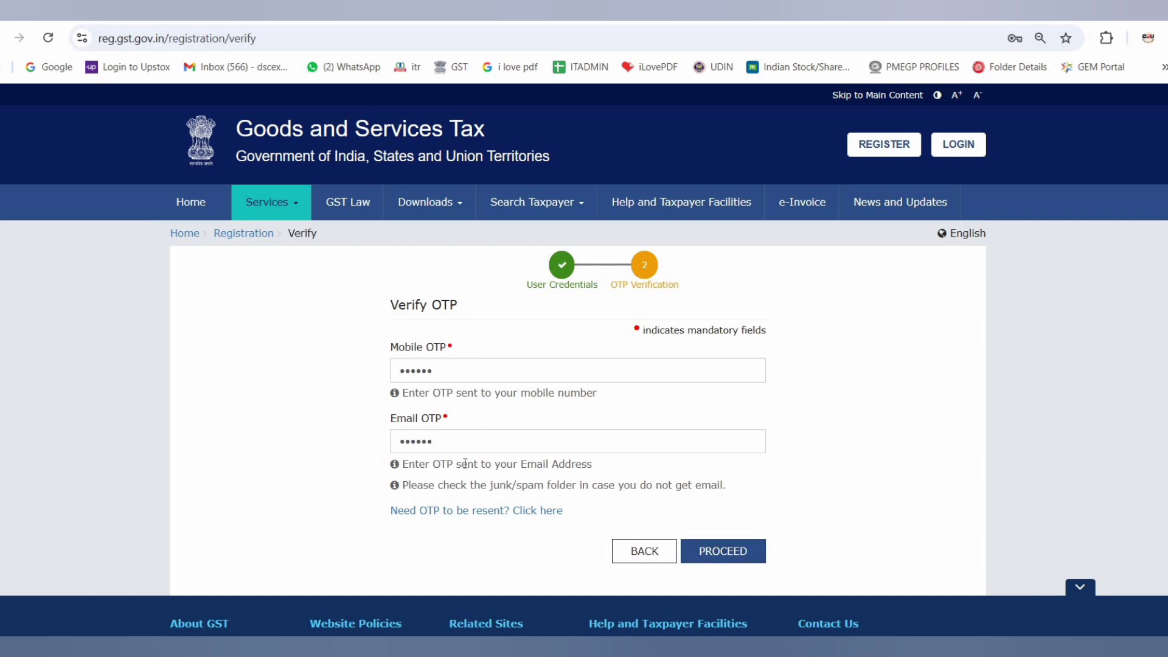
click(718, 556)
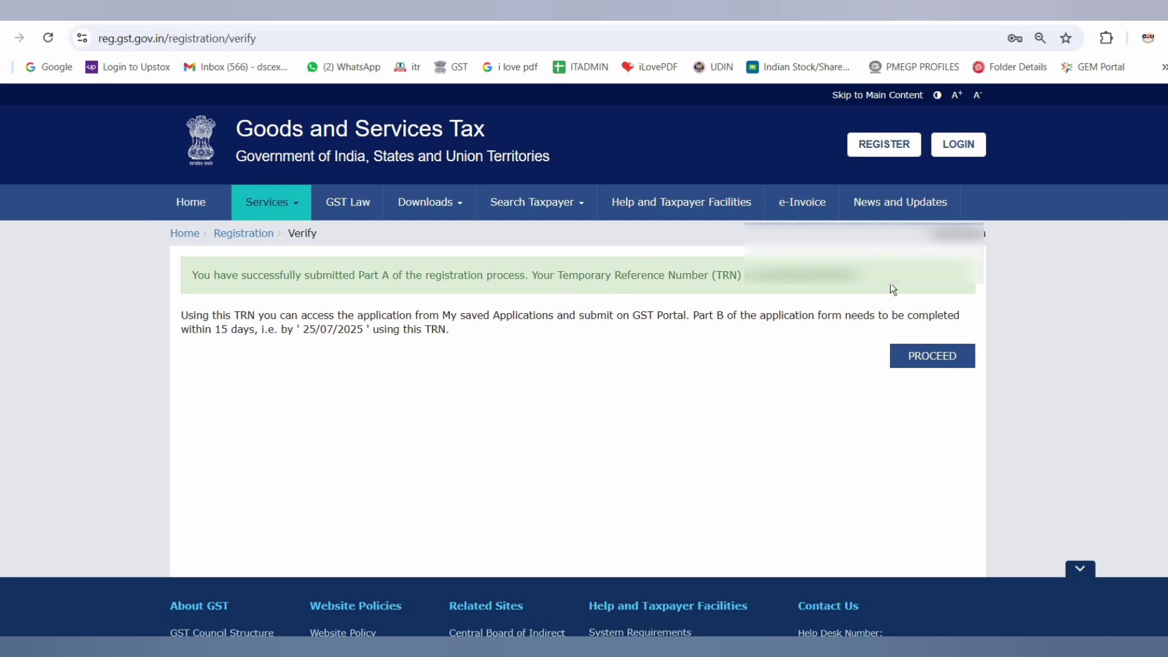
Copy the Temporary Reference Number from the Part A confirmation and proceed with the application
drag(866, 276, 737, 275)
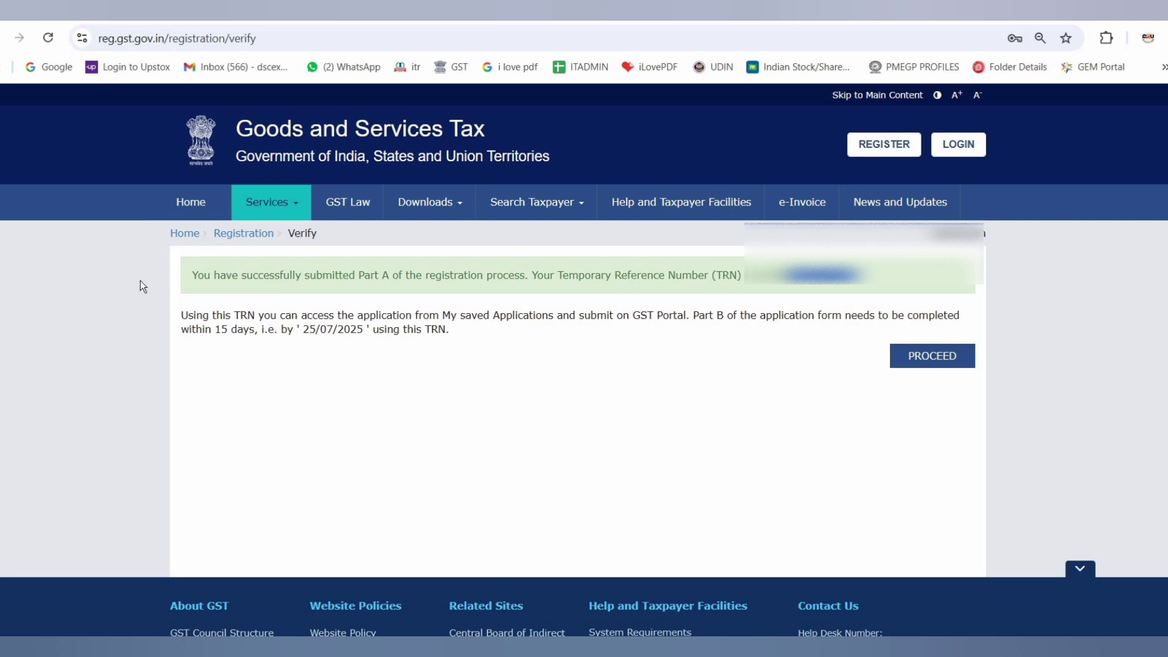
click(468, 272)
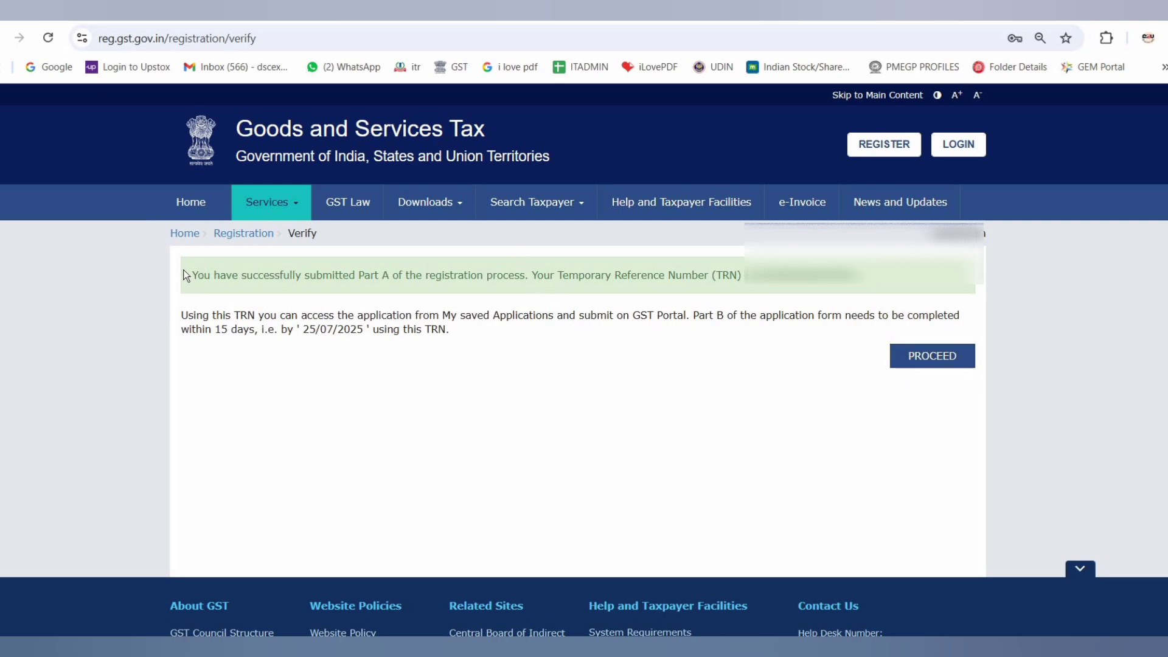
drag(184, 277, 515, 353)
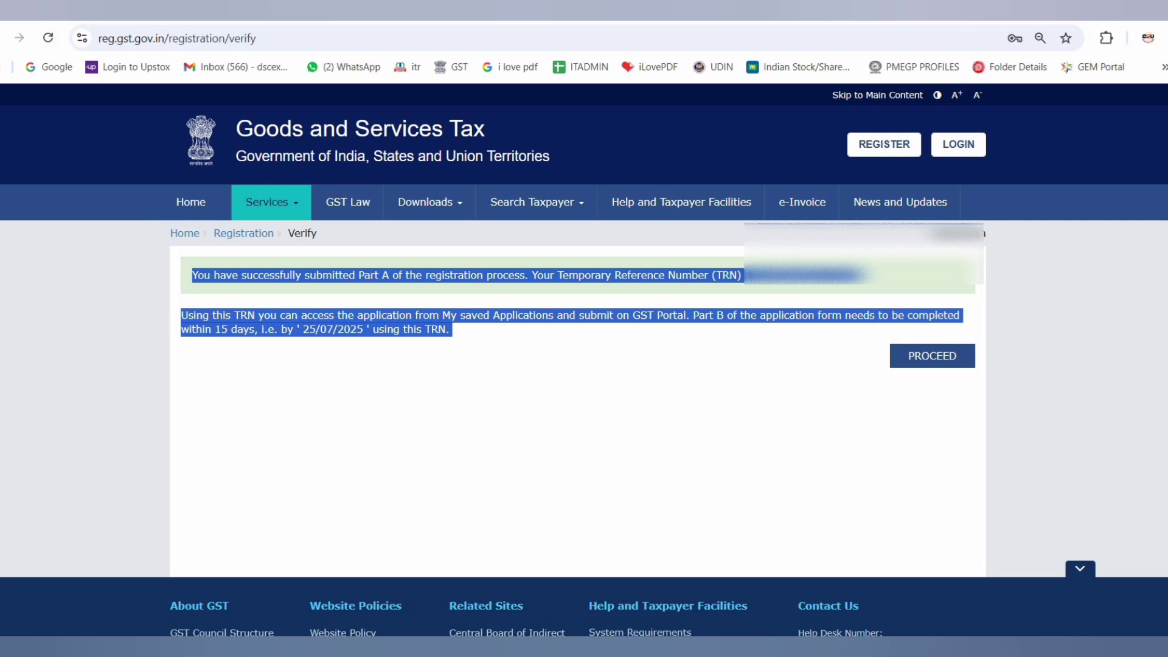
click(1007, 326)
click(948, 361)
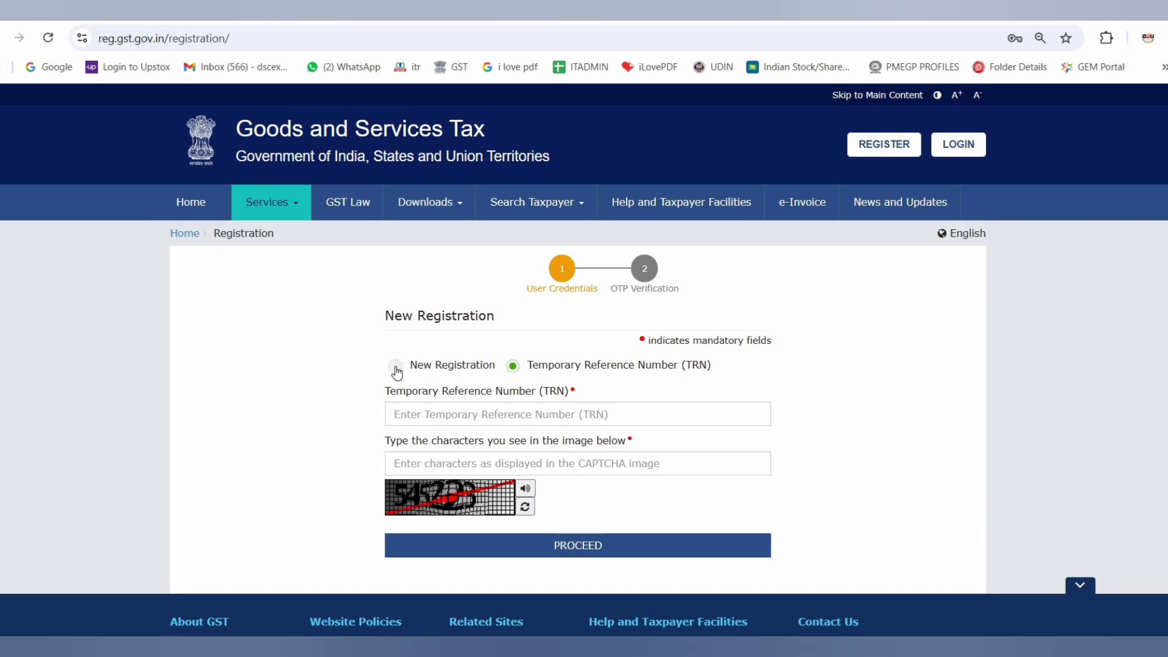
Choose the Temporary Reference Number option for registration and paste the copied TRN into its field
click(396, 367)
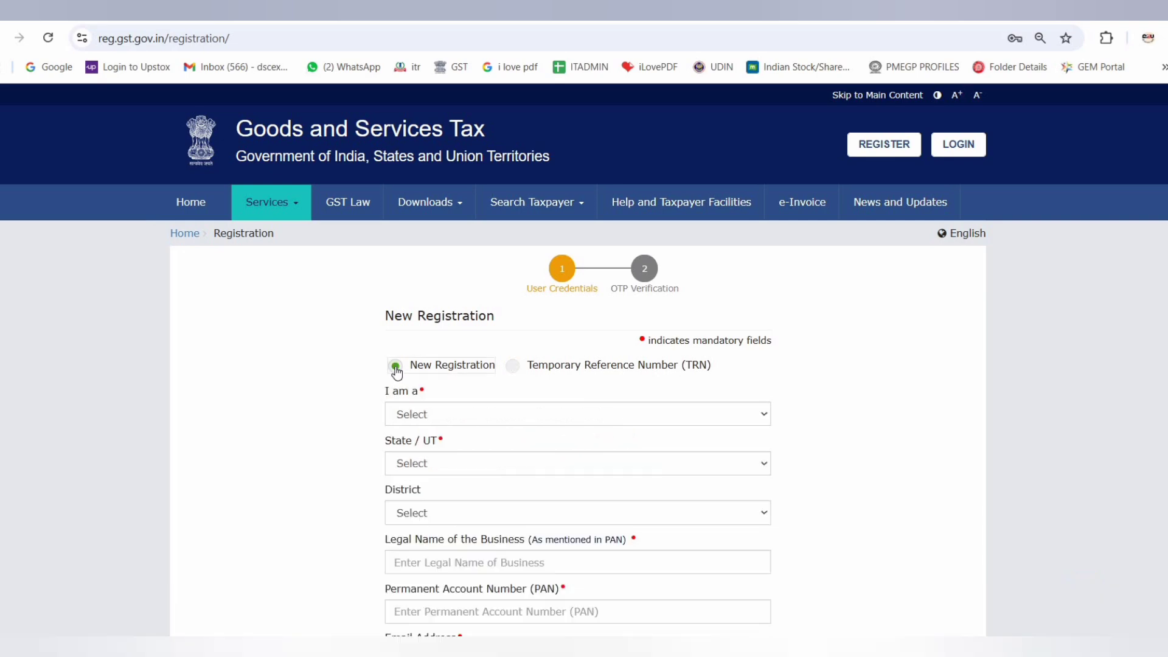
click(514, 367)
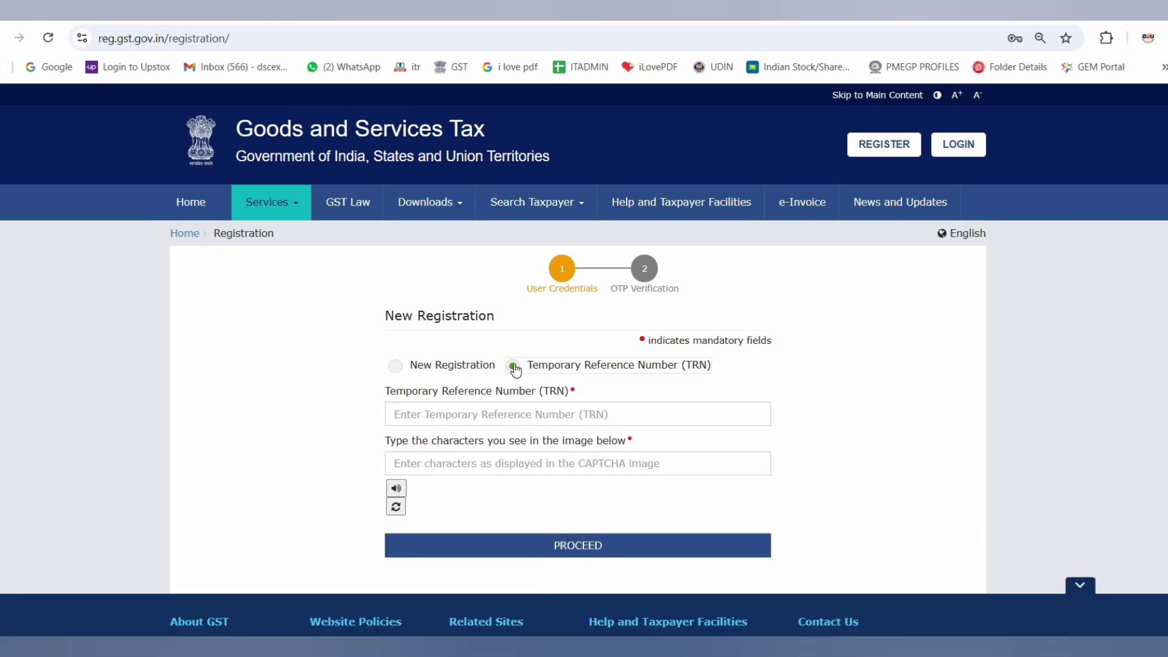
click(415, 417)
key(ctrl+v)
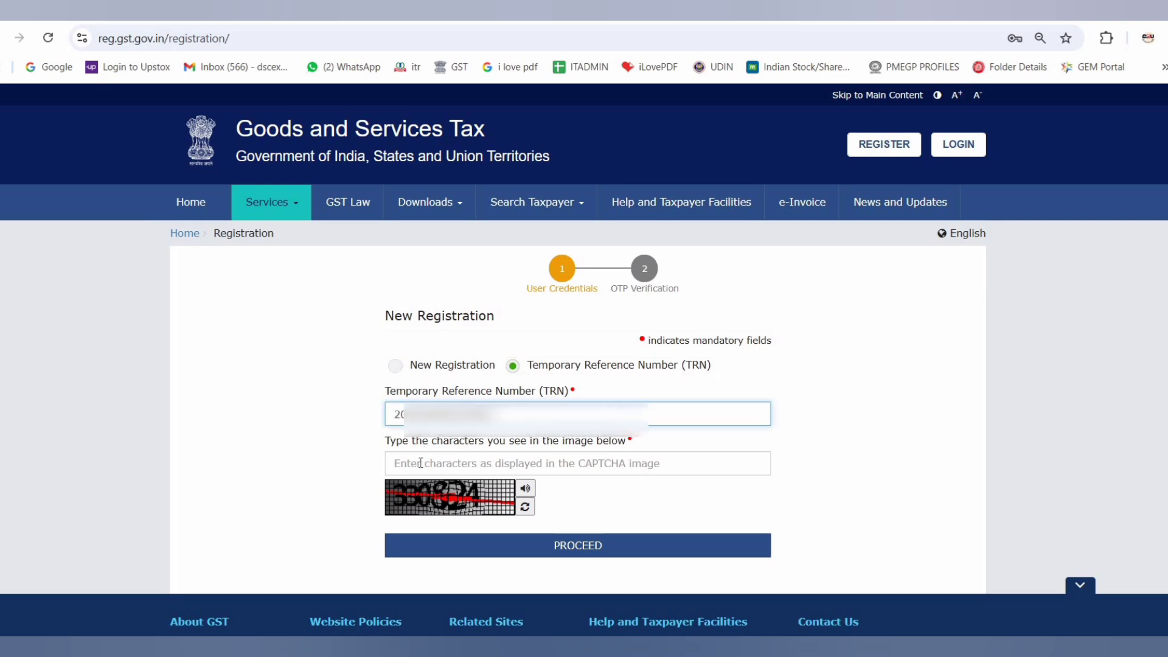
Enter the CAPTCHA characters shown in the image and submit the TRN form
click(420, 463)
text(300)
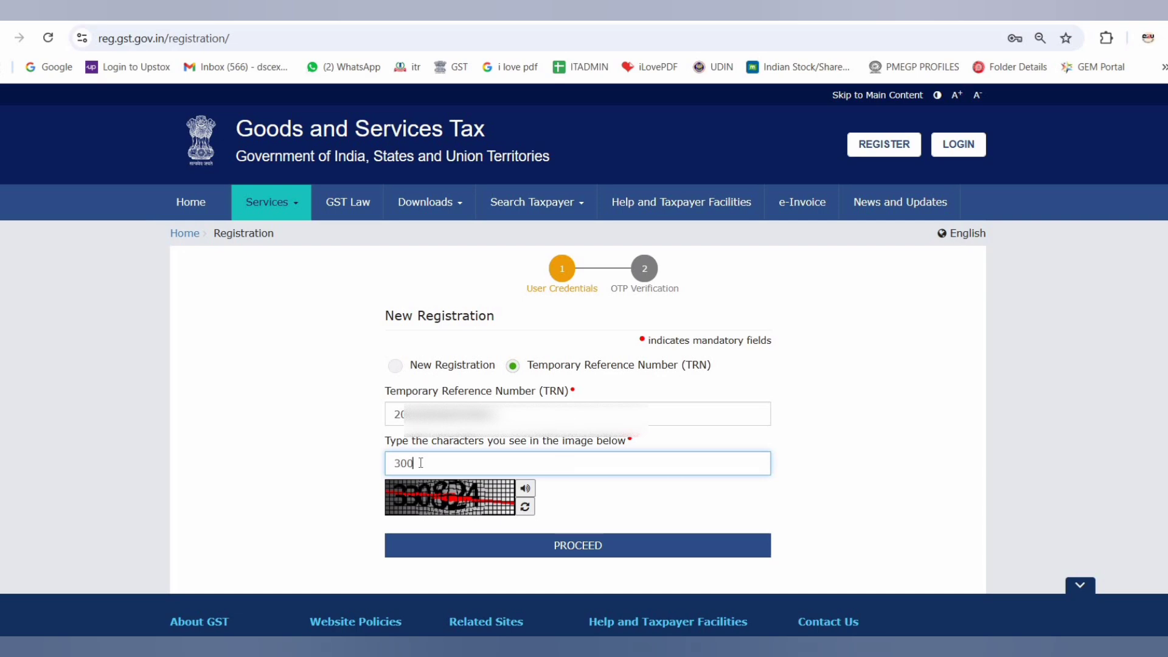
key(BackSpace)
key(BackSpace)
key(BackSpace)
text(33)
click(564, 548)
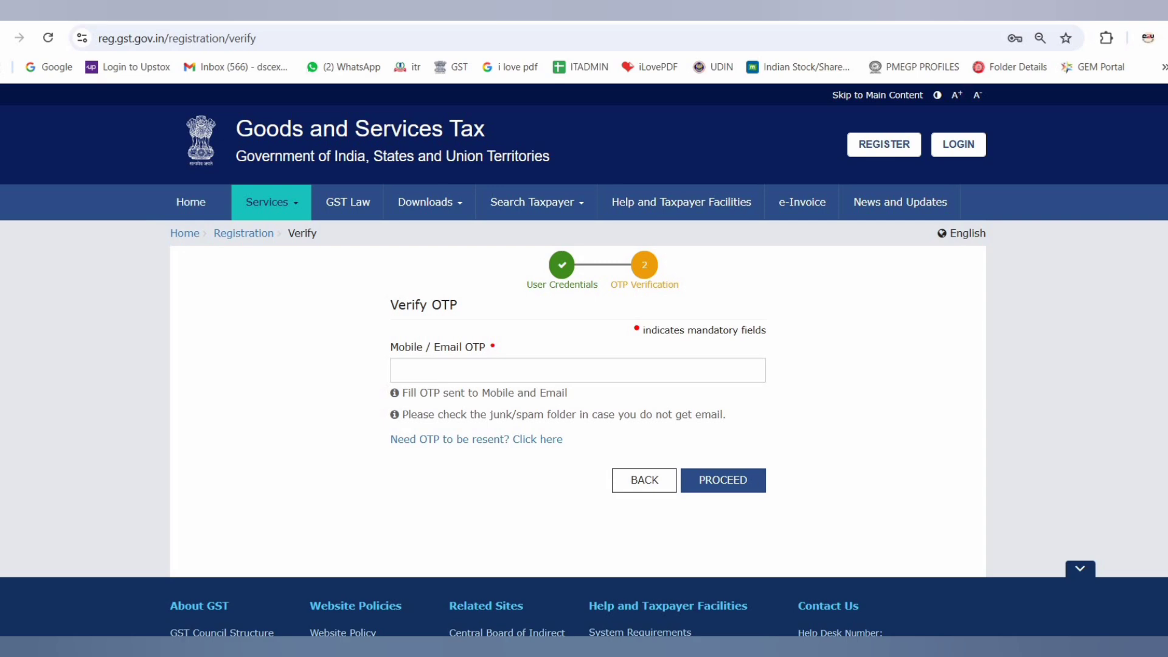
Verify with the mobile/email OTP and open the saved draft GST REG-01 application for editing
key(ctrl+v)
click(723, 490)
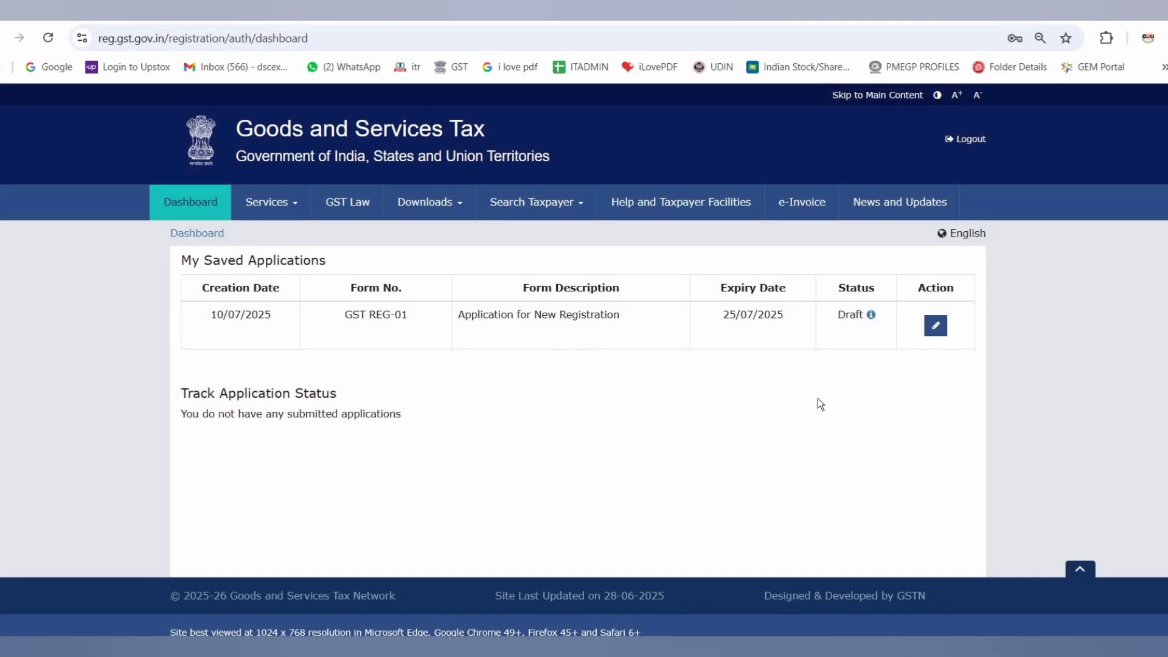
click(935, 326)
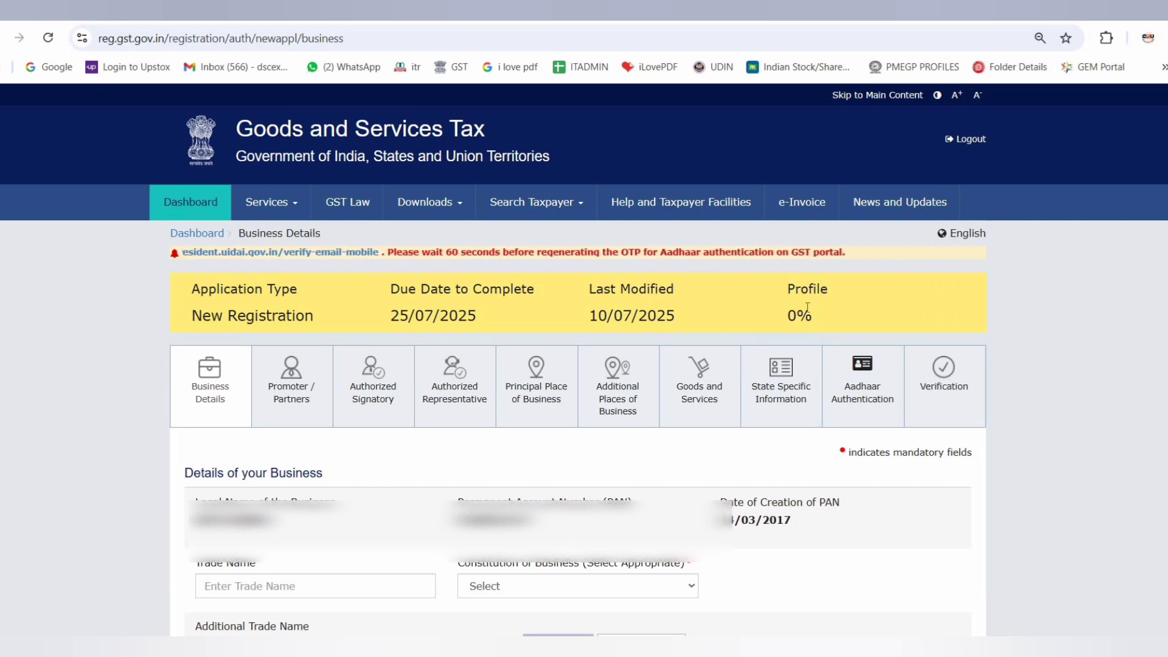
In the business details, enter Akriti Hardware as the trade name and set the constitution of business to Proprietorship
drag(779, 284, 815, 318)
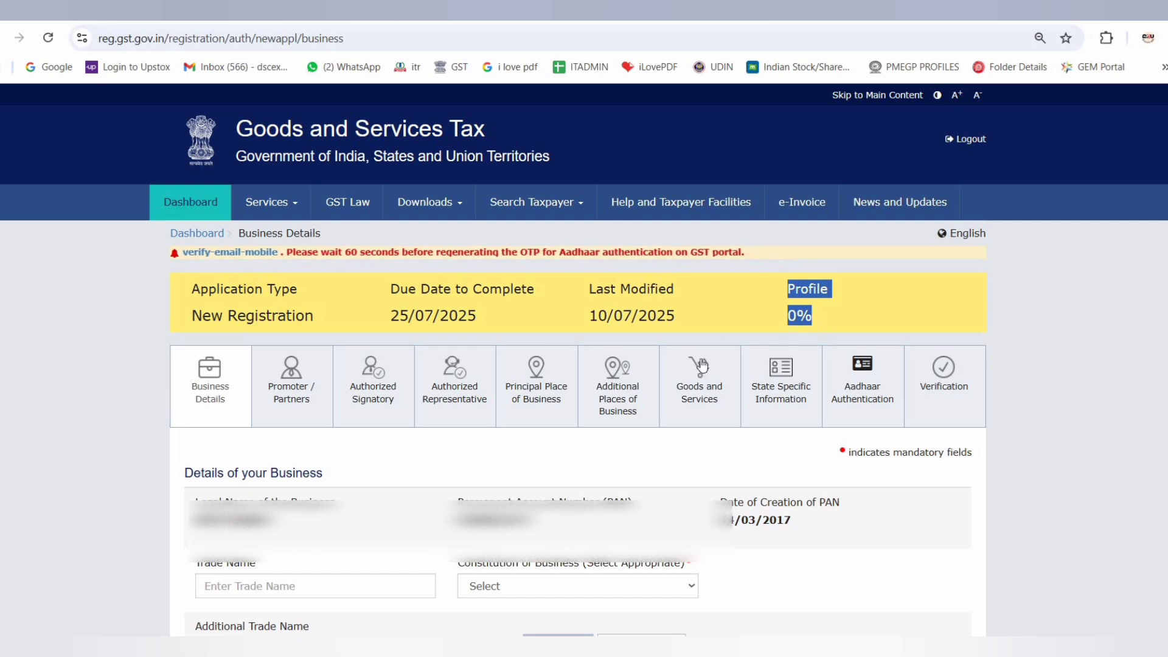
click(424, 446)
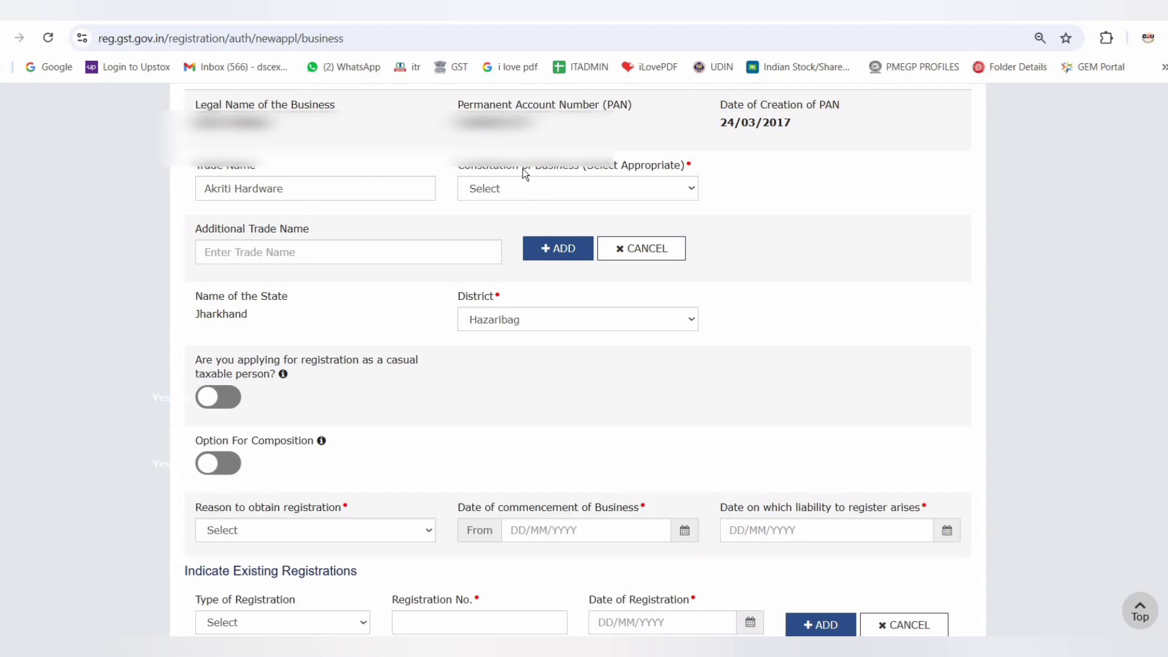
click(576, 190)
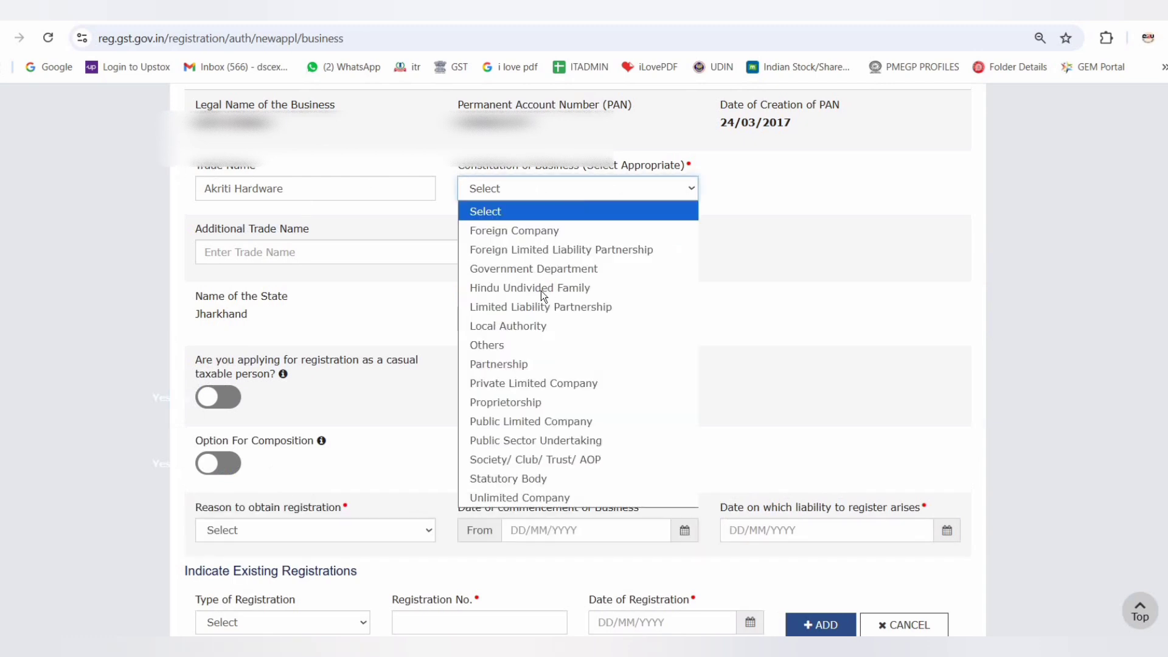
click(528, 402)
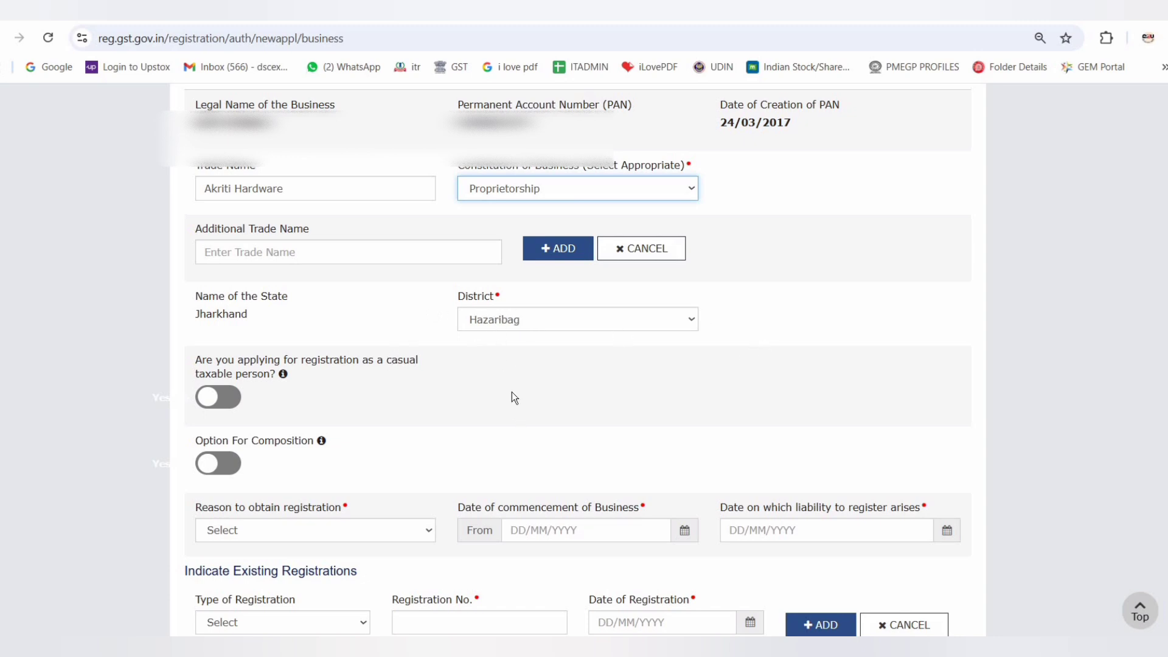
Set the reason to obtain registration to Voluntary Basis
drag(190, 507, 342, 508)
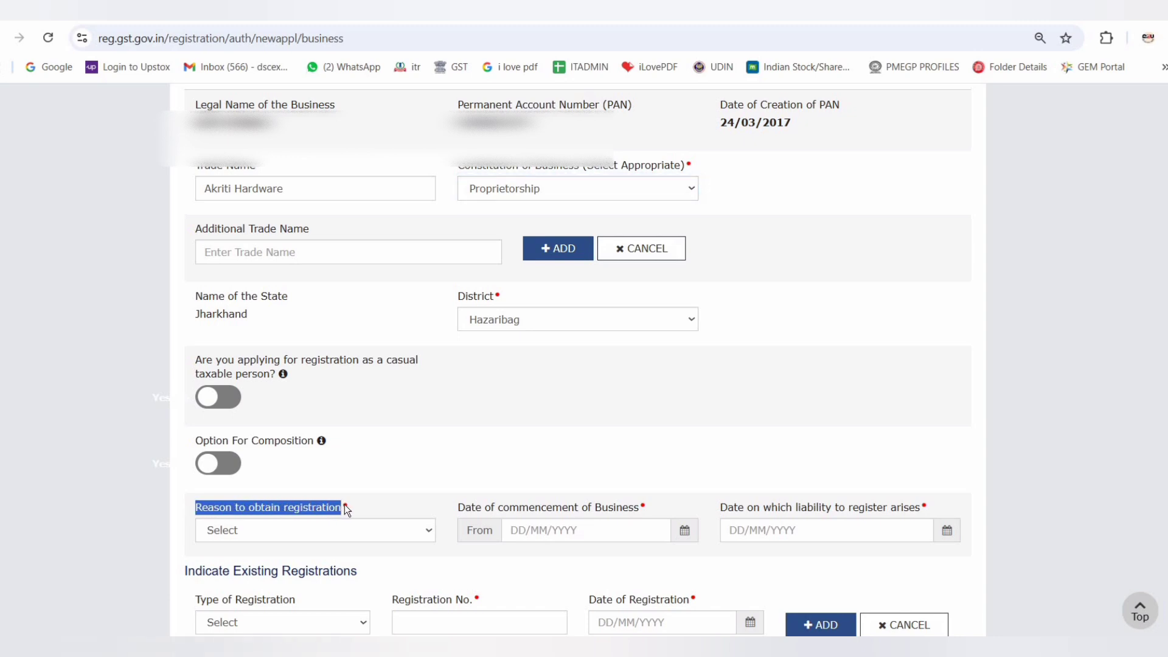
click(302, 527)
key(v)
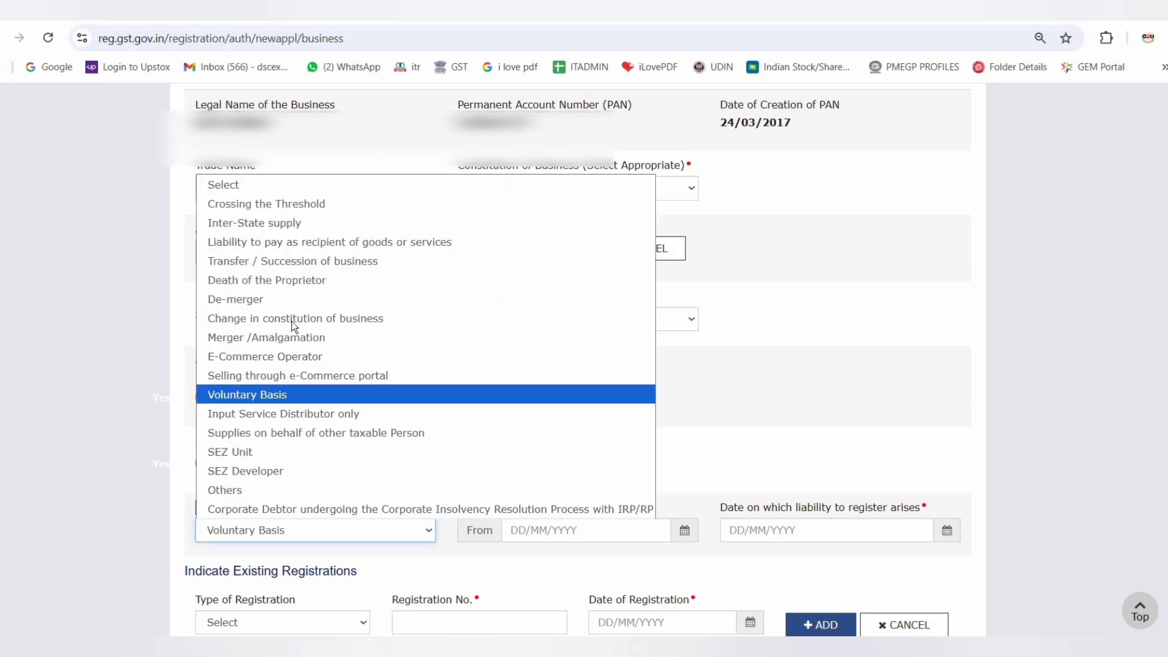
click(265, 396)
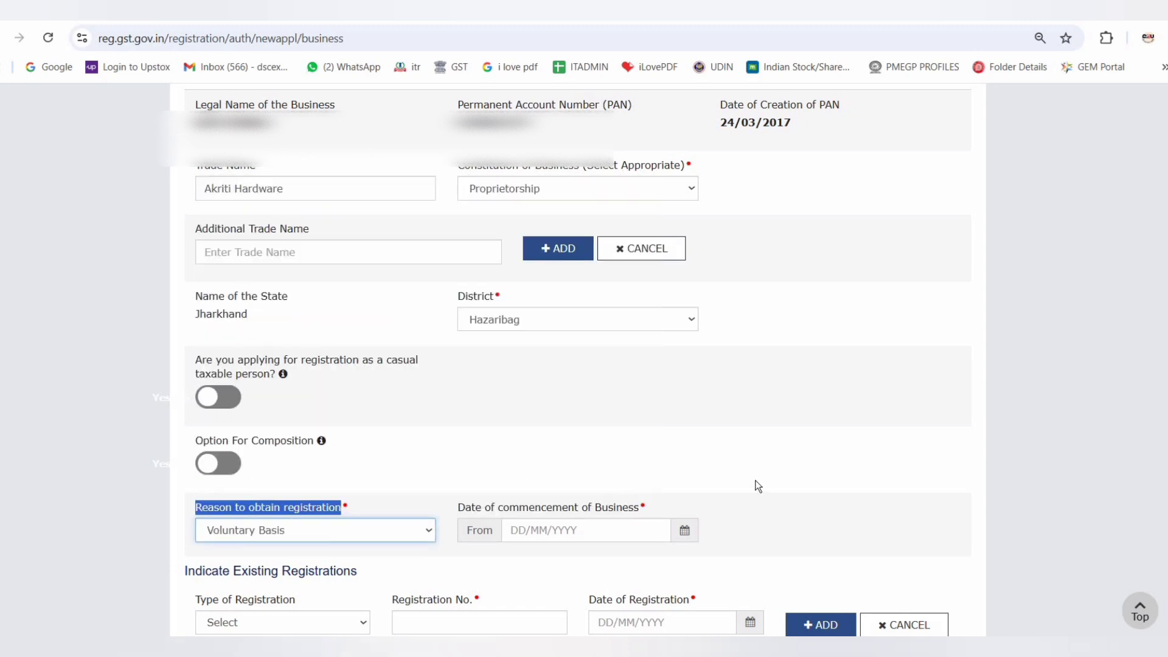
Set the date of commencement of business to 10/07/2025
click(683, 529)
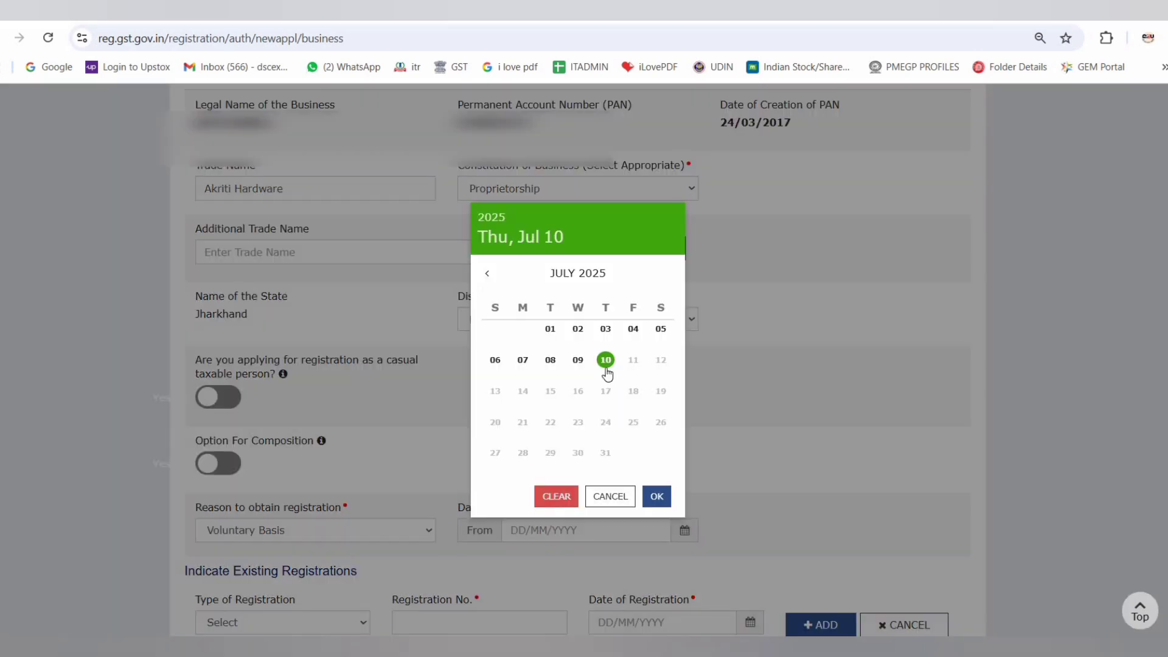
click(657, 496)
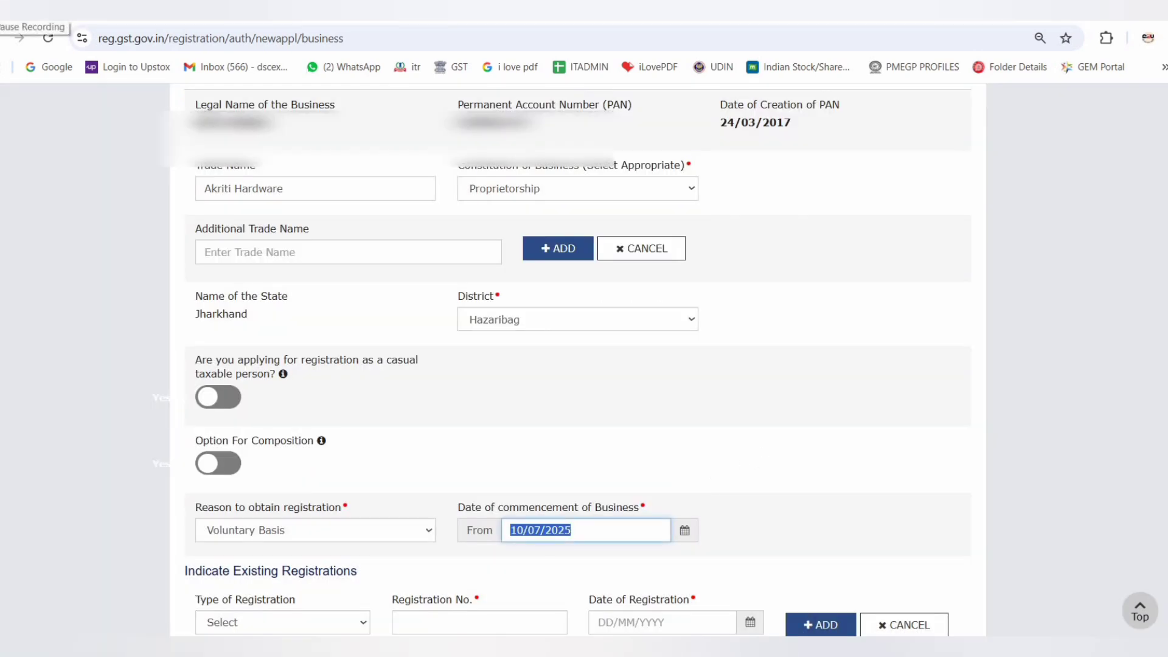
scroll(357, 409, down, 5)
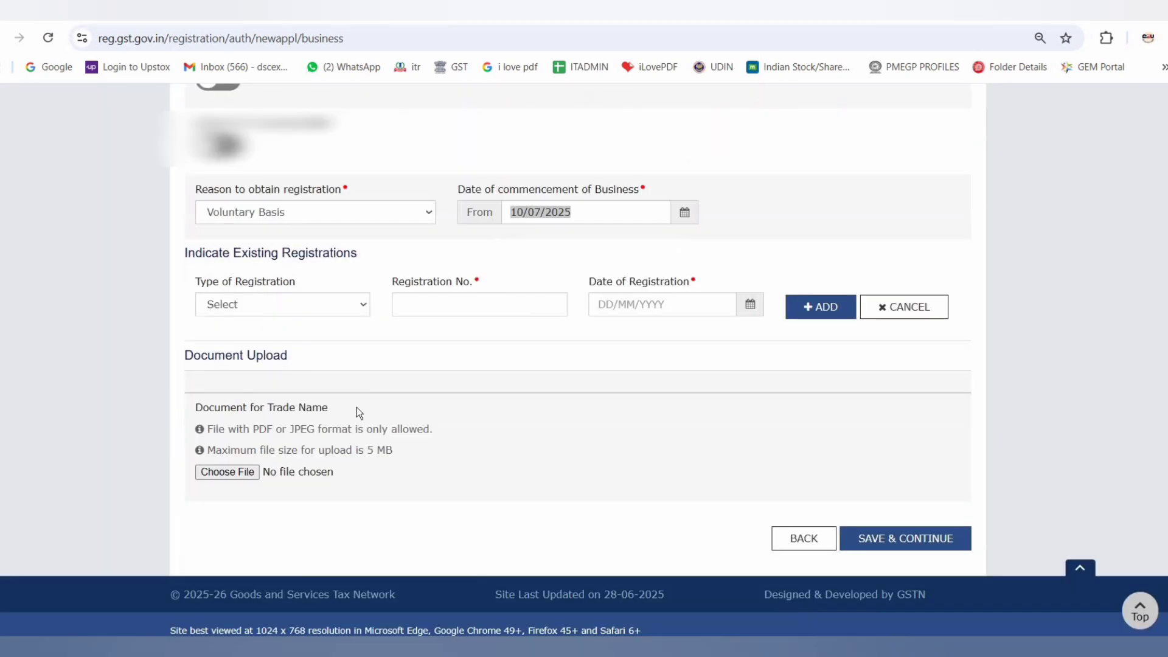
Save the business details and fill in the proprietor's personal, identity and residential address details
click(917, 543)
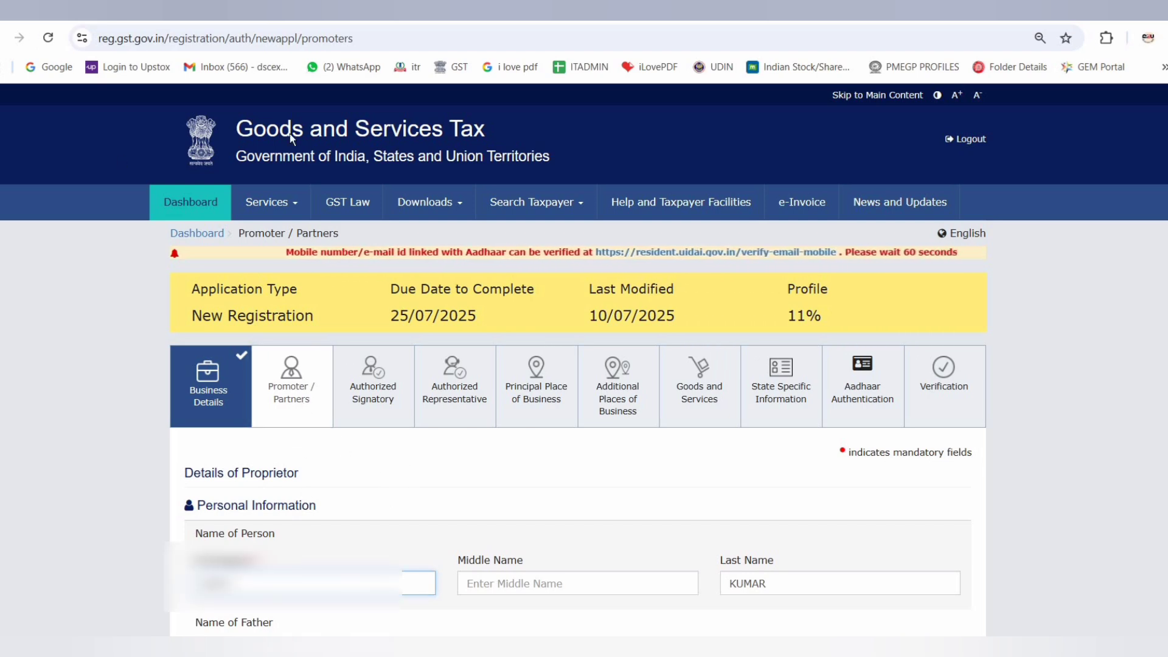
scroll(206, 136, down, 5)
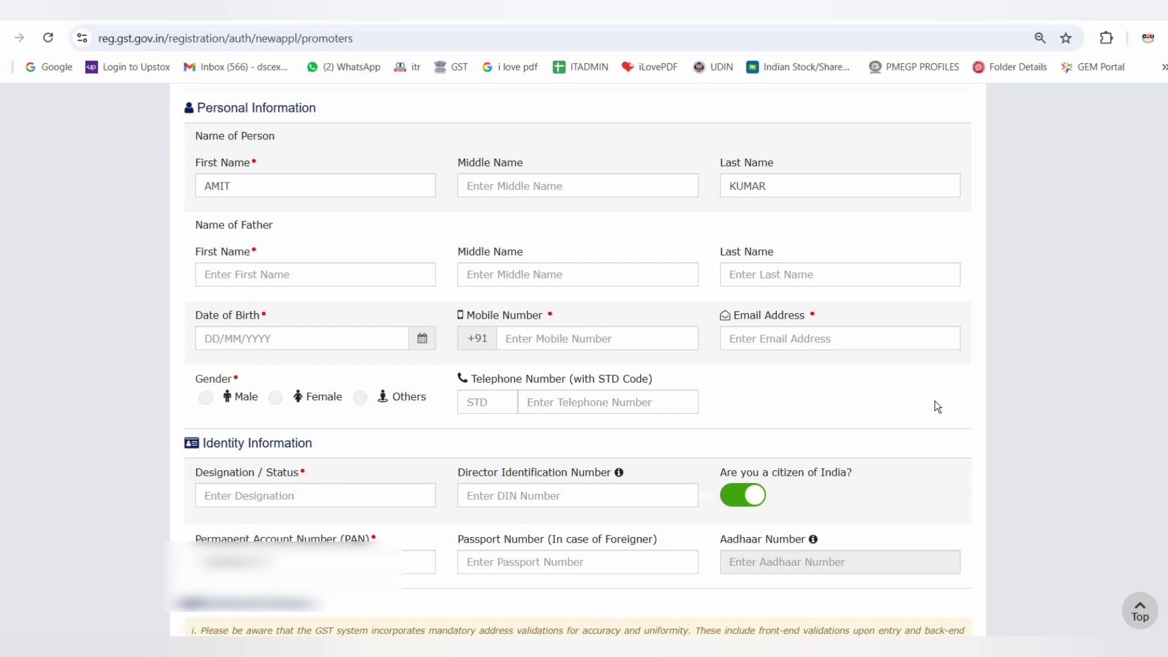
scroll(961, 411, down, 15)
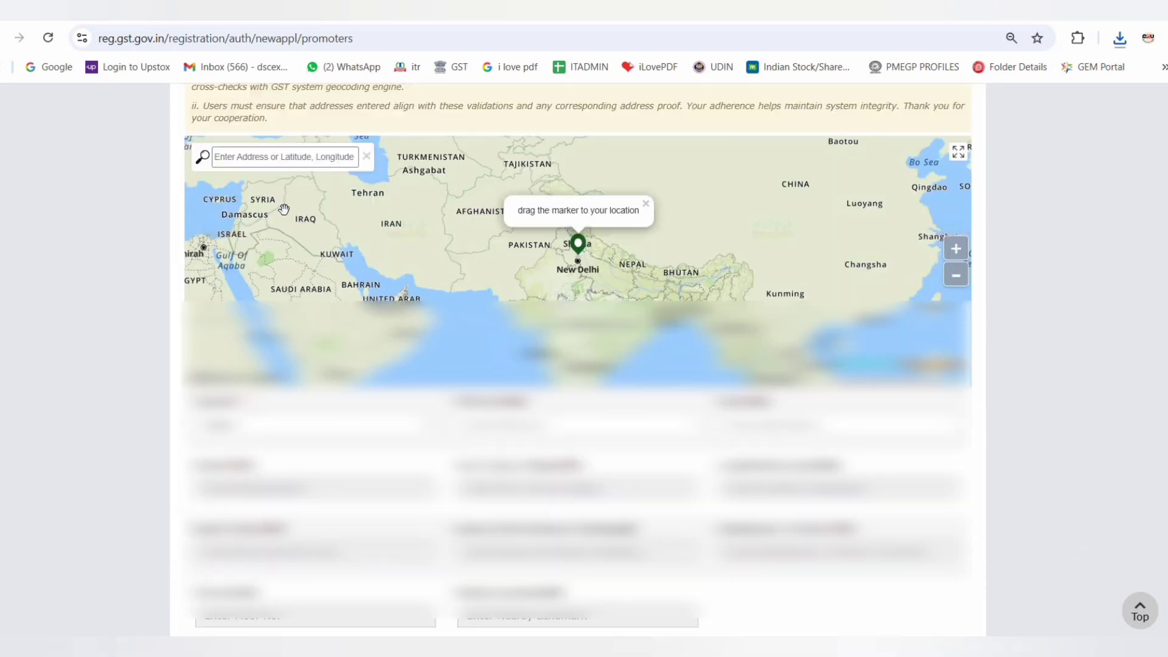
click(232, 159)
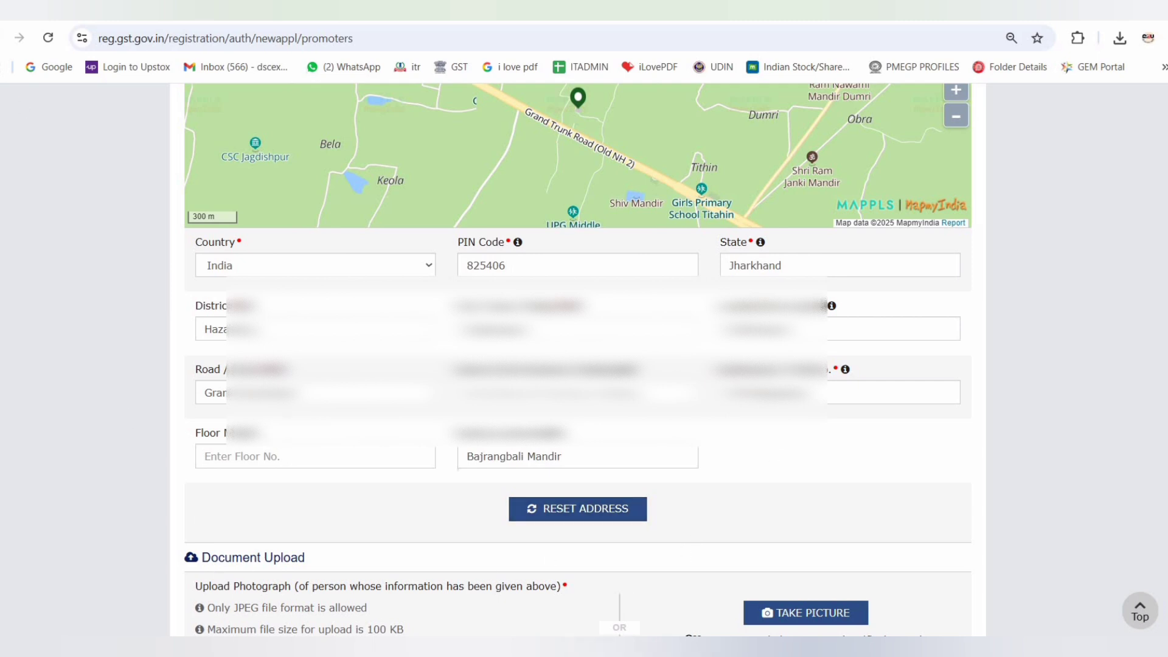
Upload the proprietor's photograph as a JPEG file in the document upload section
scroll(236, 352, down, 5)
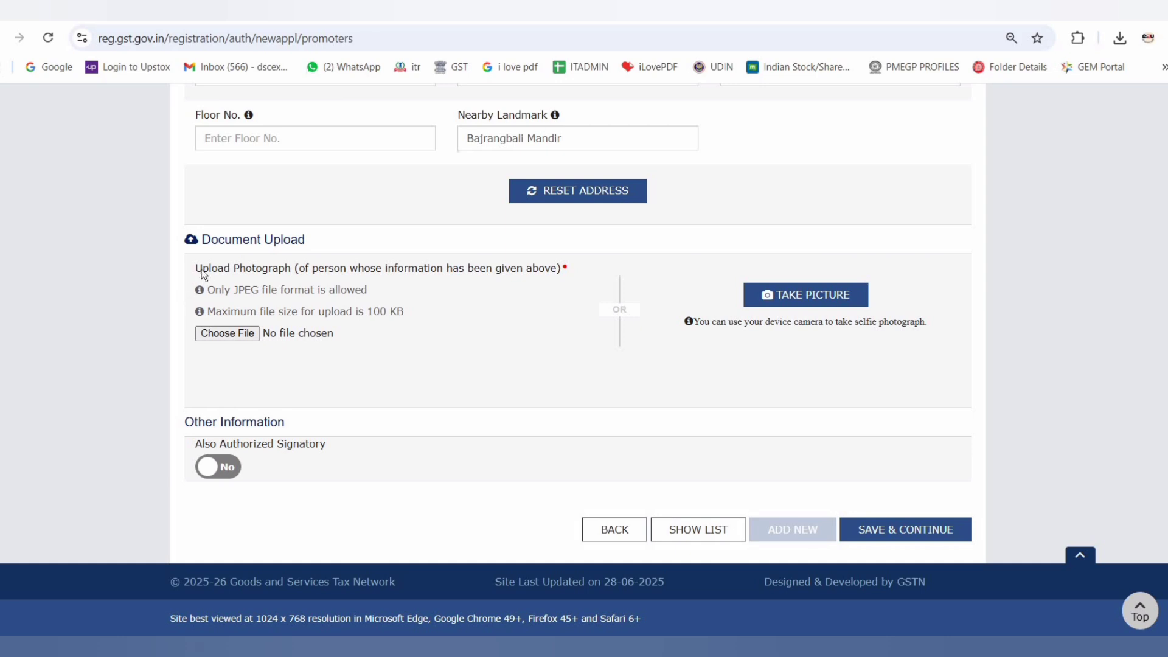
drag(196, 268, 304, 268)
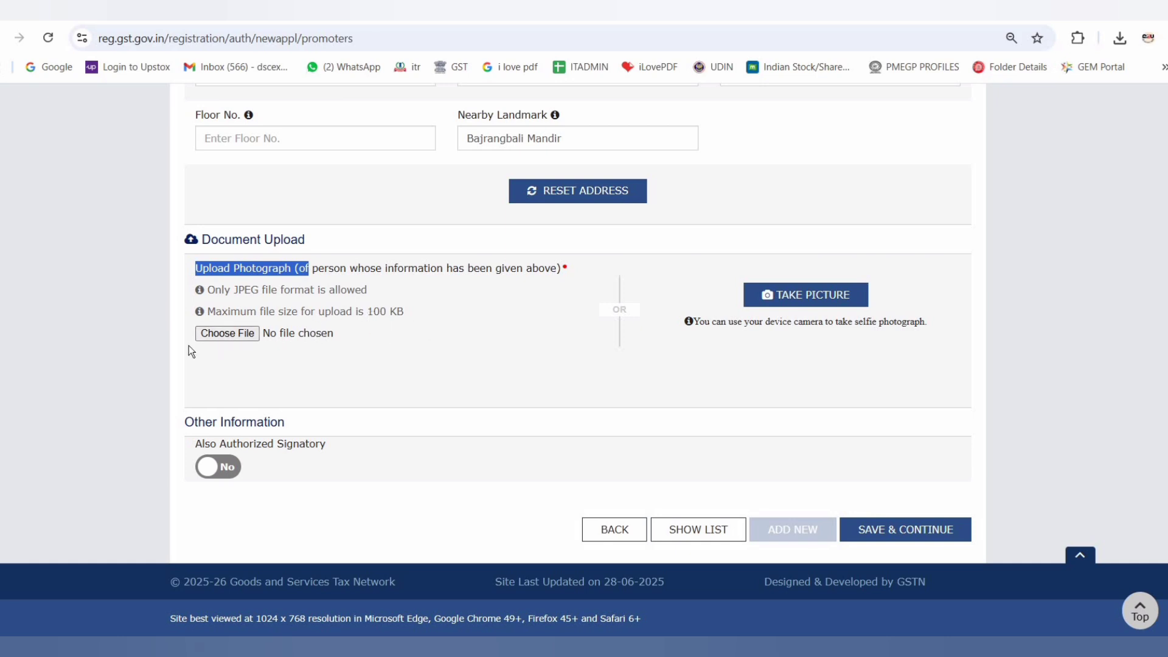
click(229, 337)
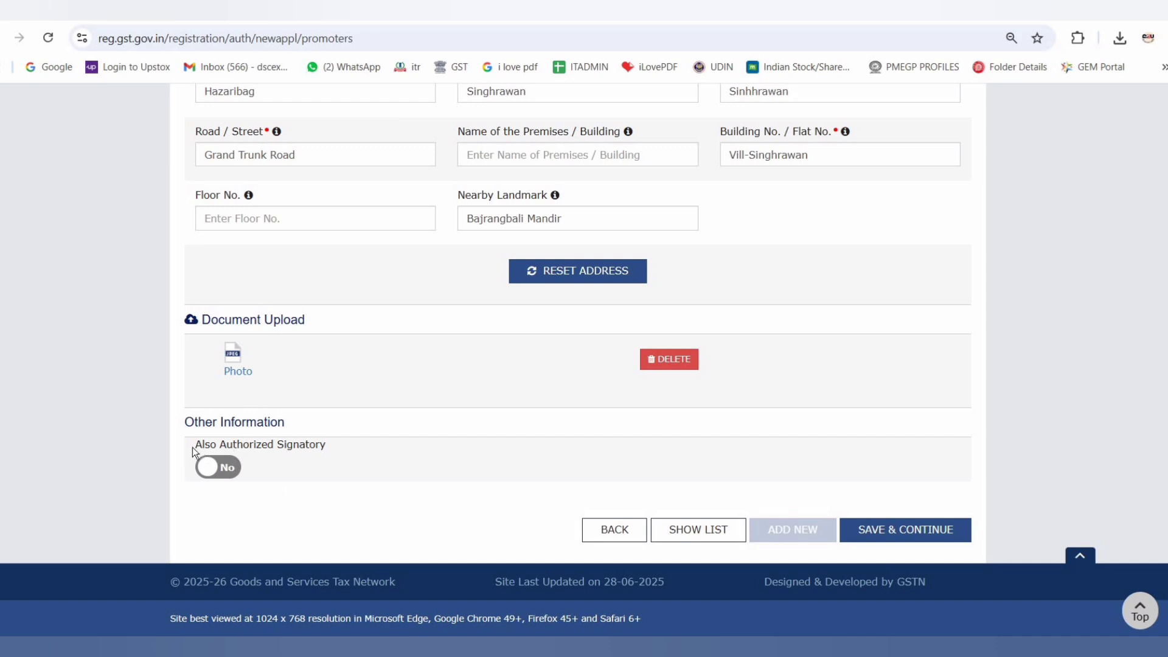
Set the proprietor as also the authorized signatory and save the promoter details despite the locality and PIN code mismatch
drag(192, 447, 319, 447)
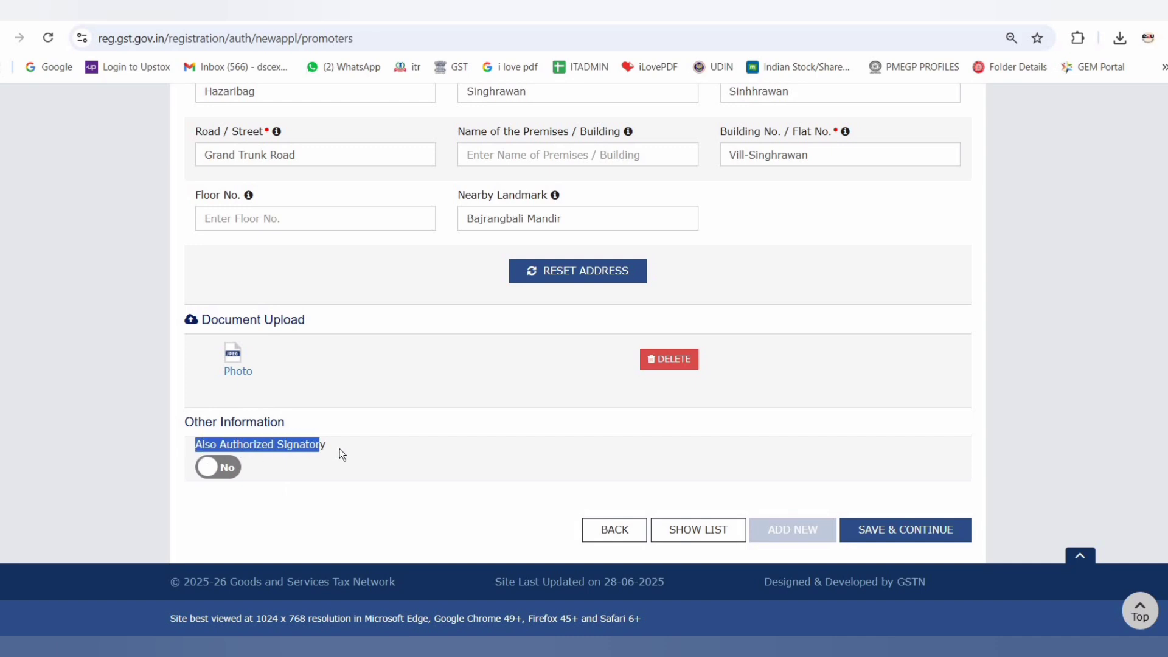
click(218, 467)
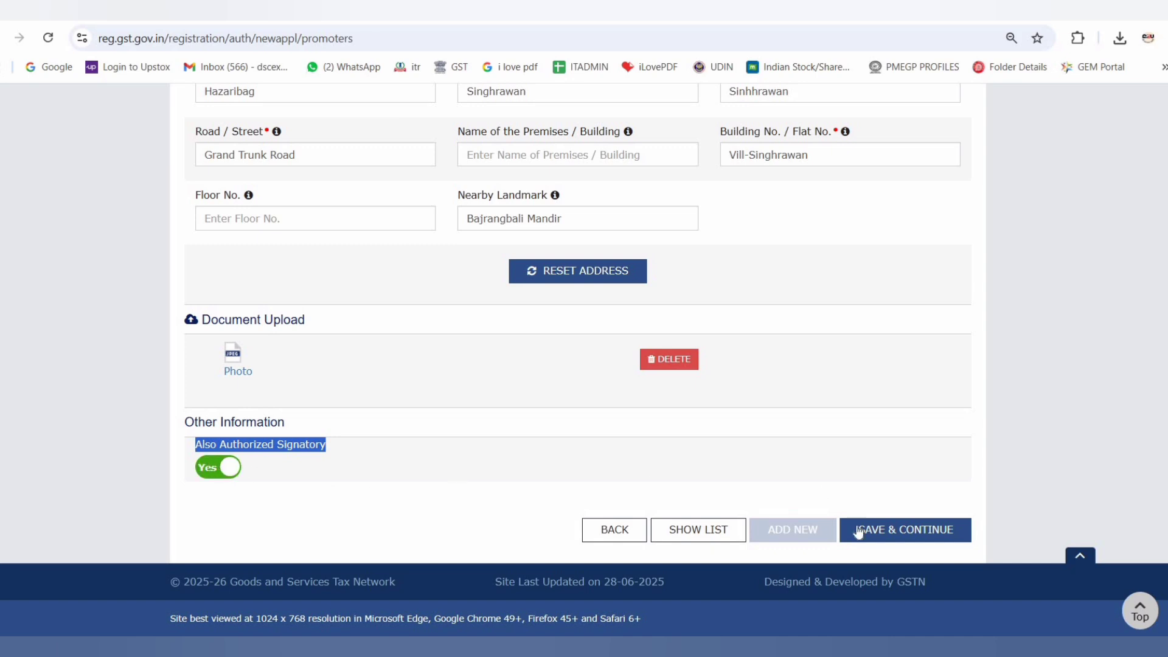
click(916, 531)
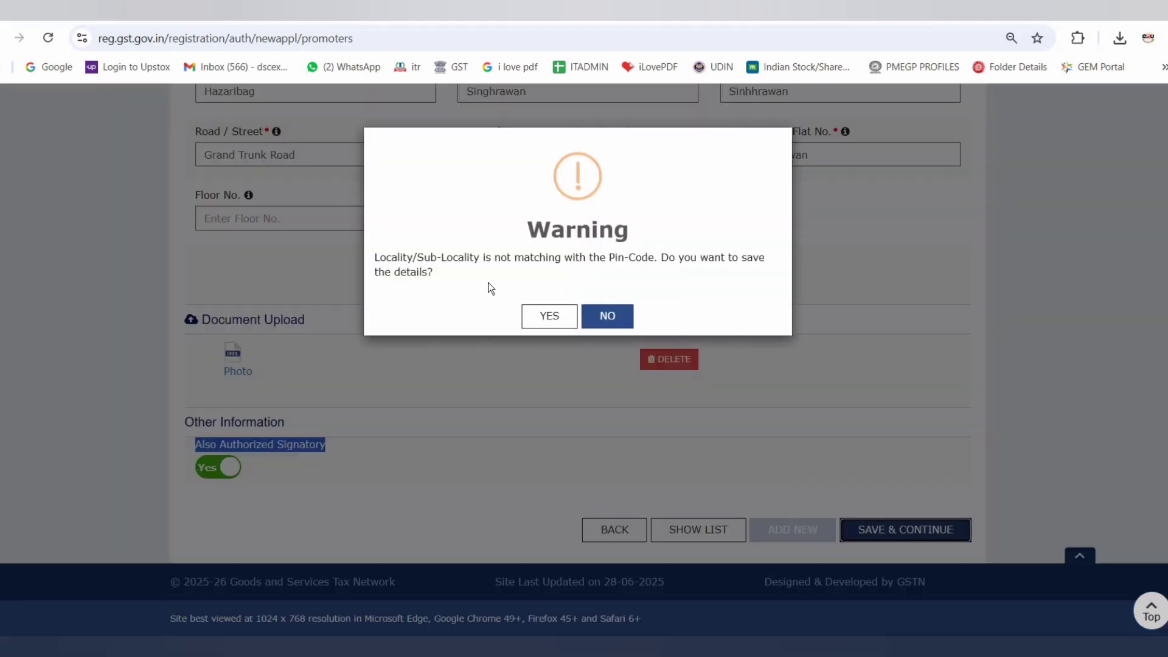
click(543, 318)
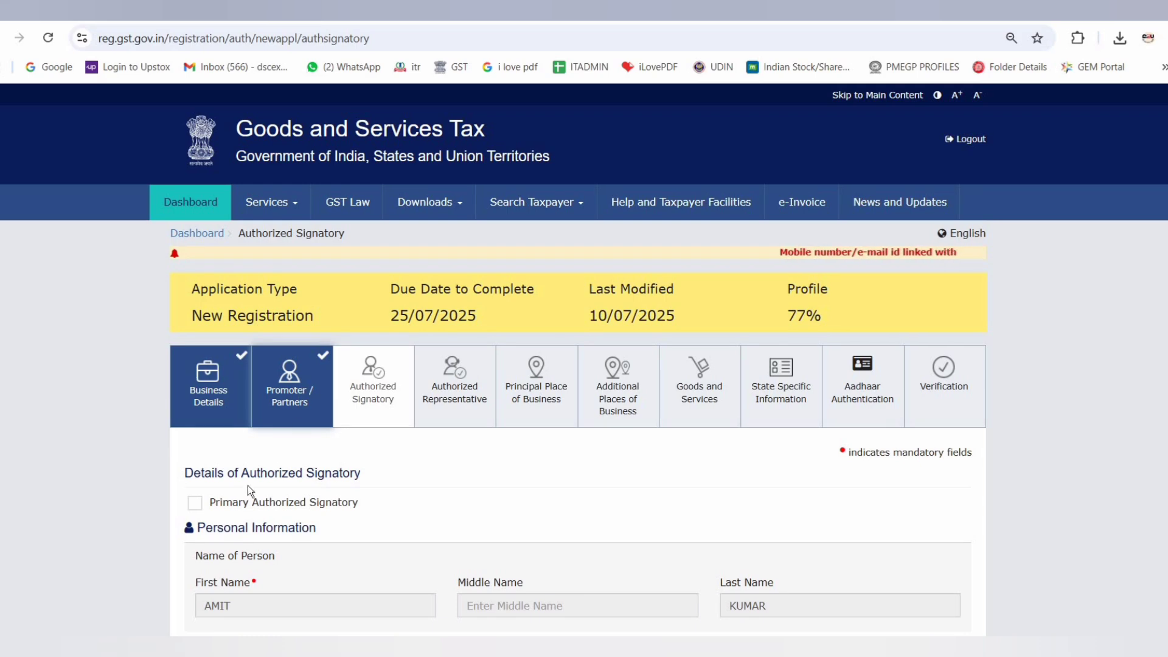
Mark the proprietor as primary authorized signatory, save, and continue without adding an authorized representative
click(195, 506)
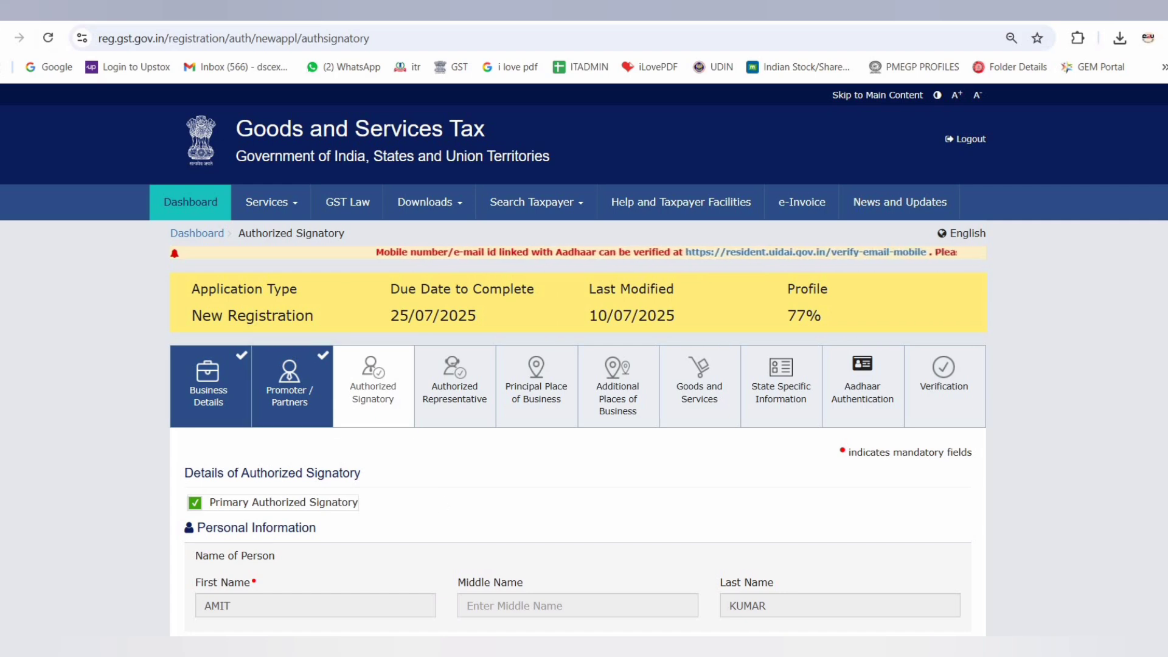
scroll(959, 448, down, 20)
click(901, 540)
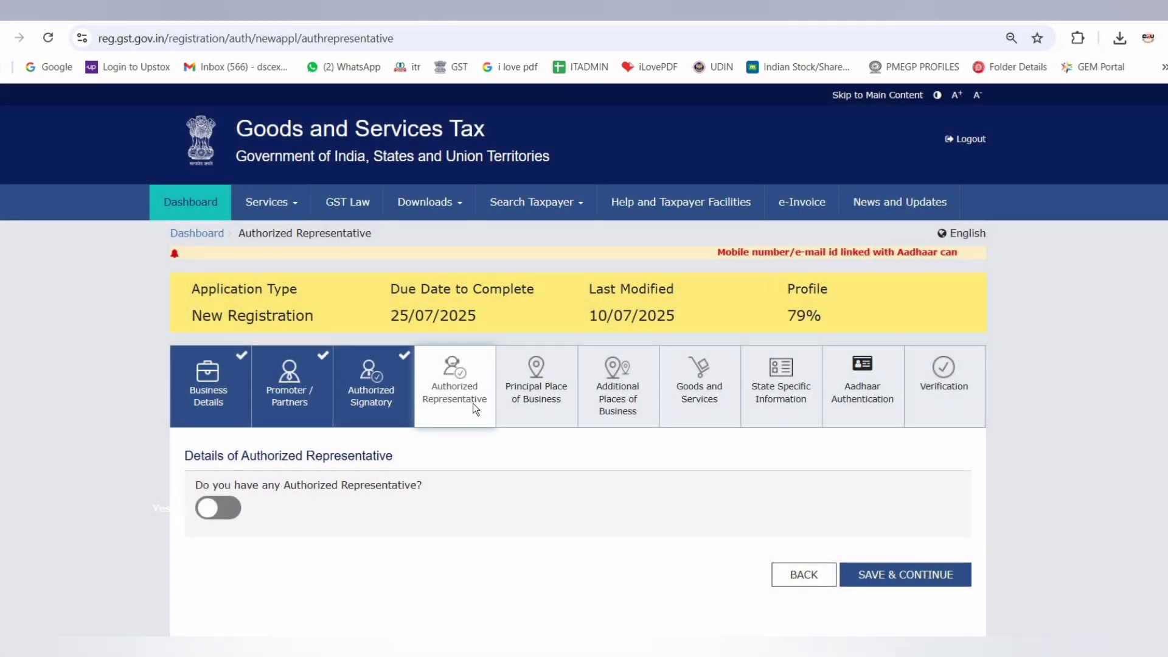
click(917, 574)
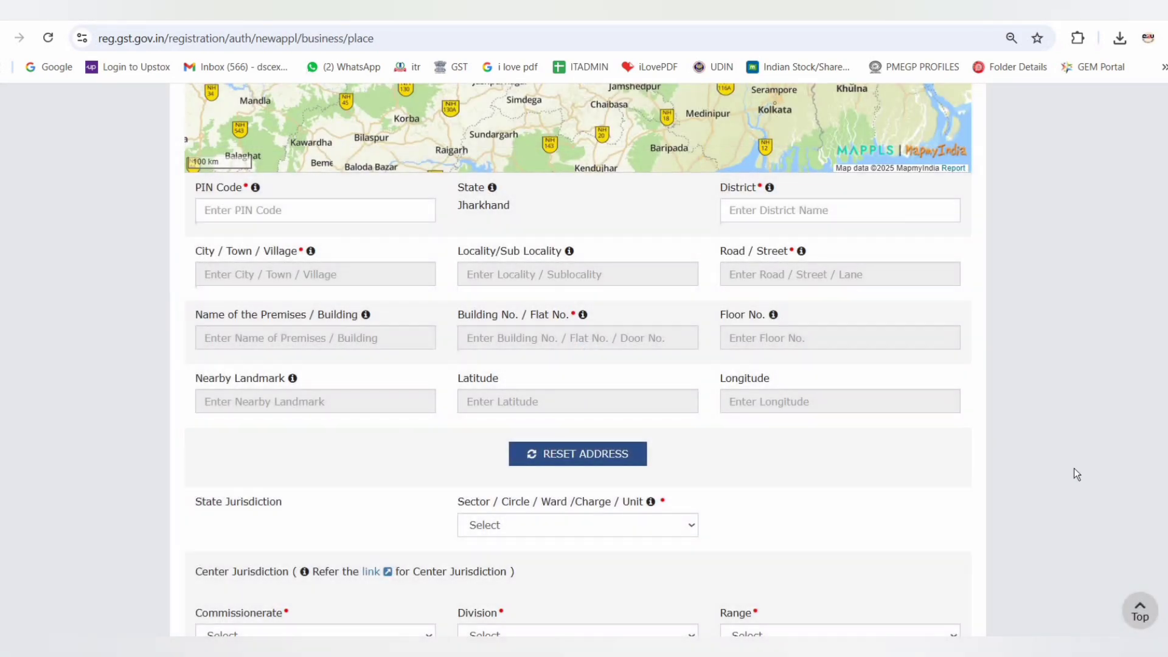
Locate the principal place of business on the map by searching its PIN code and village and picking the matching suggestion
scroll(1074, 468, up, 9)
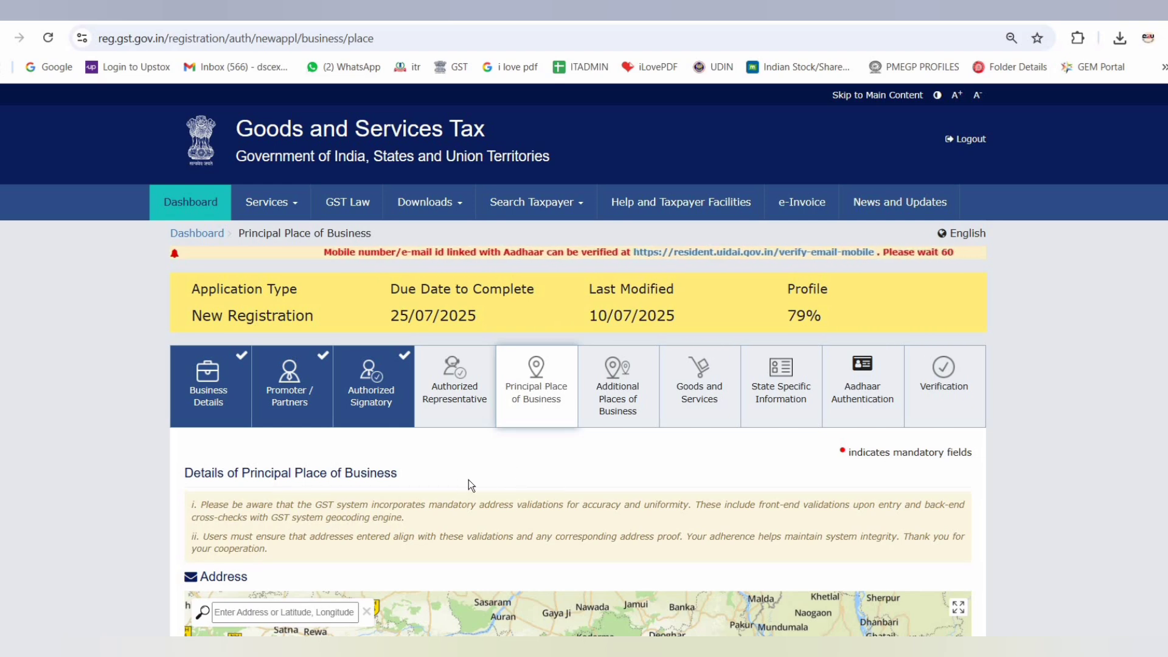
scroll(458, 480, down, 1)
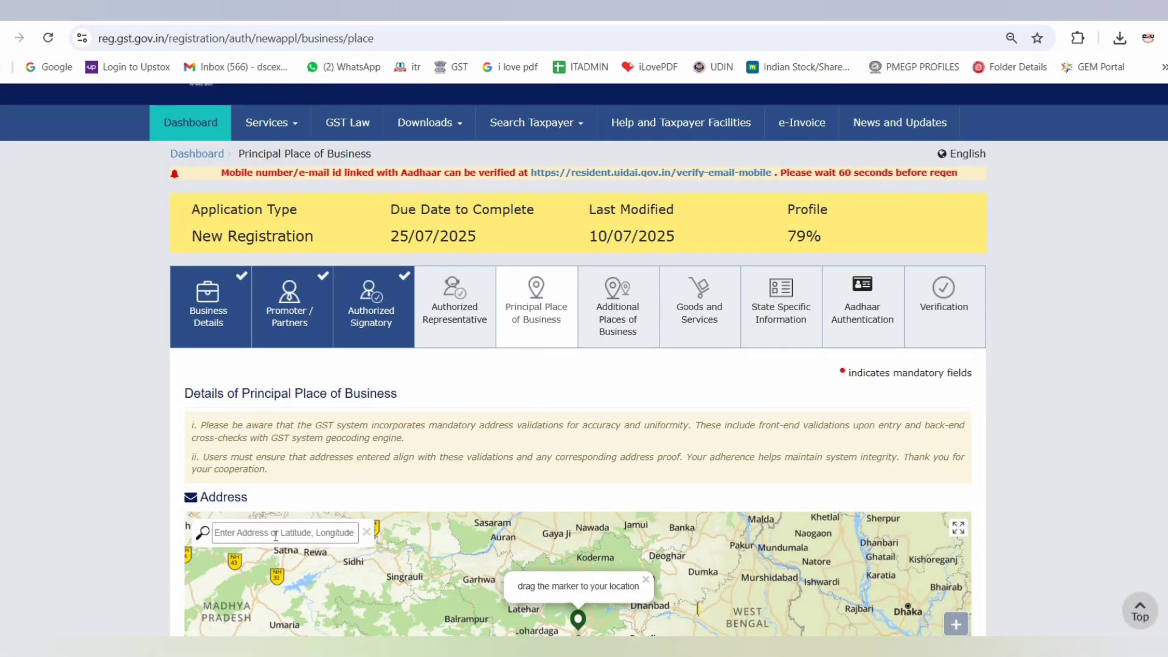
scroll(267, 315, down, 2)
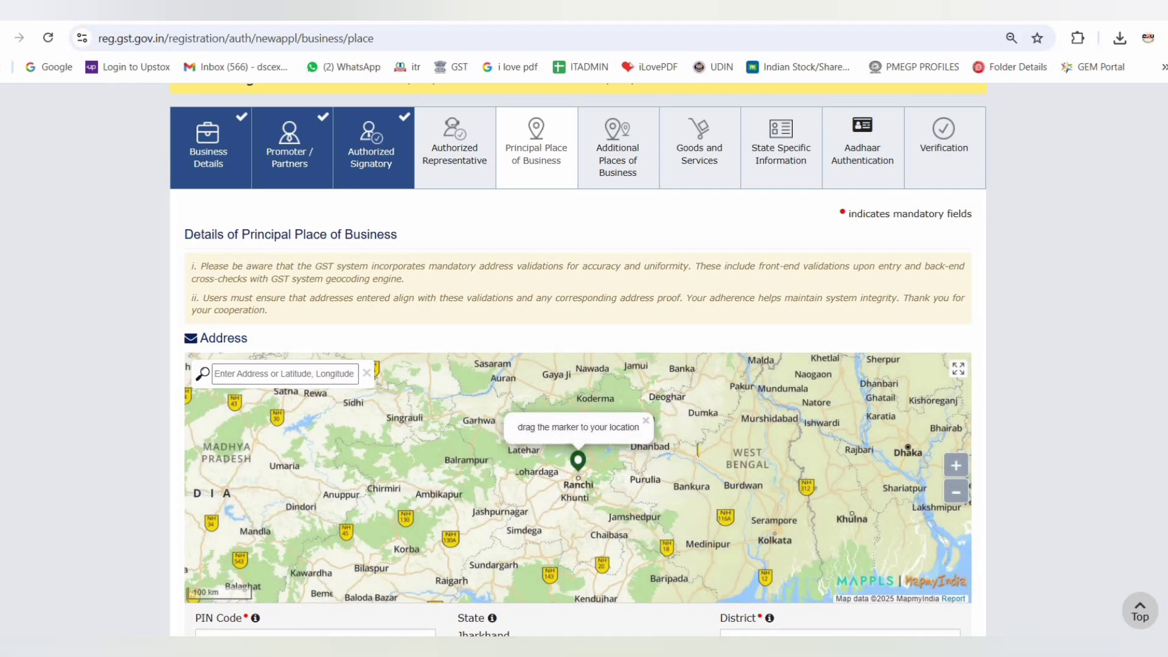
click(243, 373)
text(825406 singhrawan)
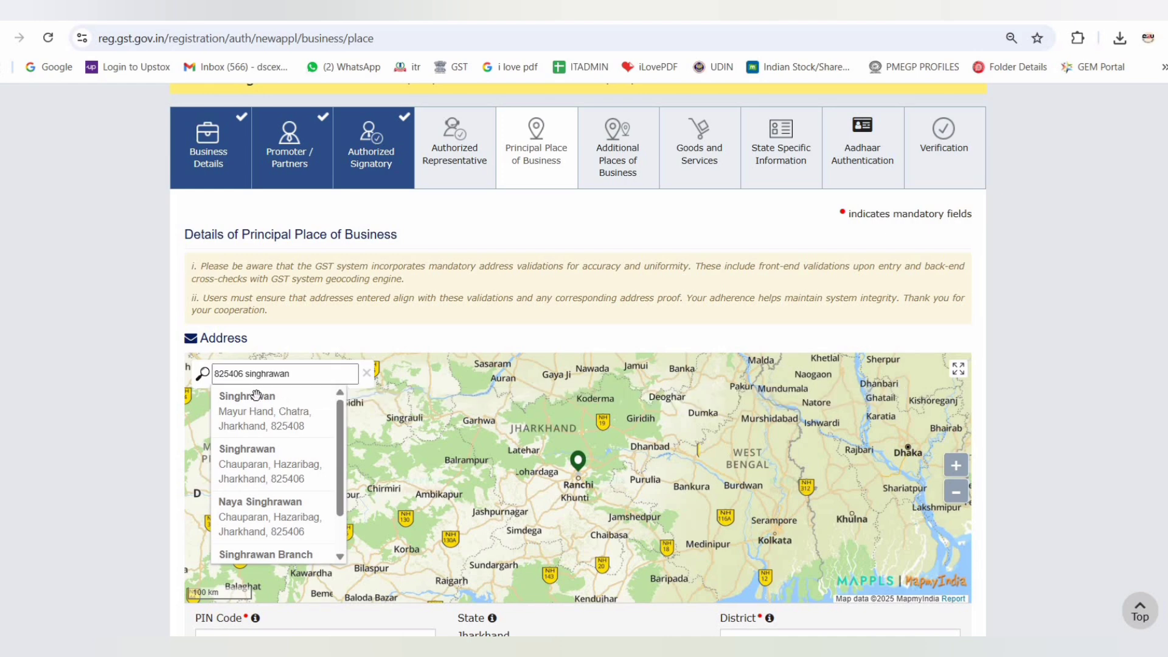
click(266, 465)
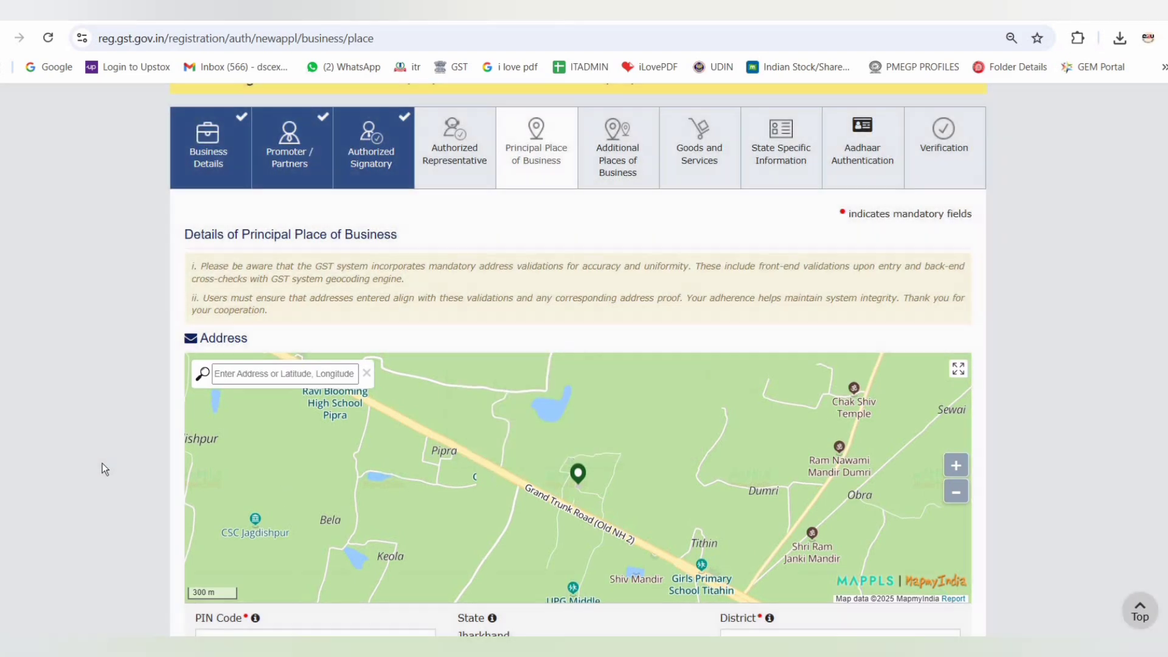
Complete the principal place of business address with the building or flat number and the nearby landmark
scroll(80, 430, down, 5)
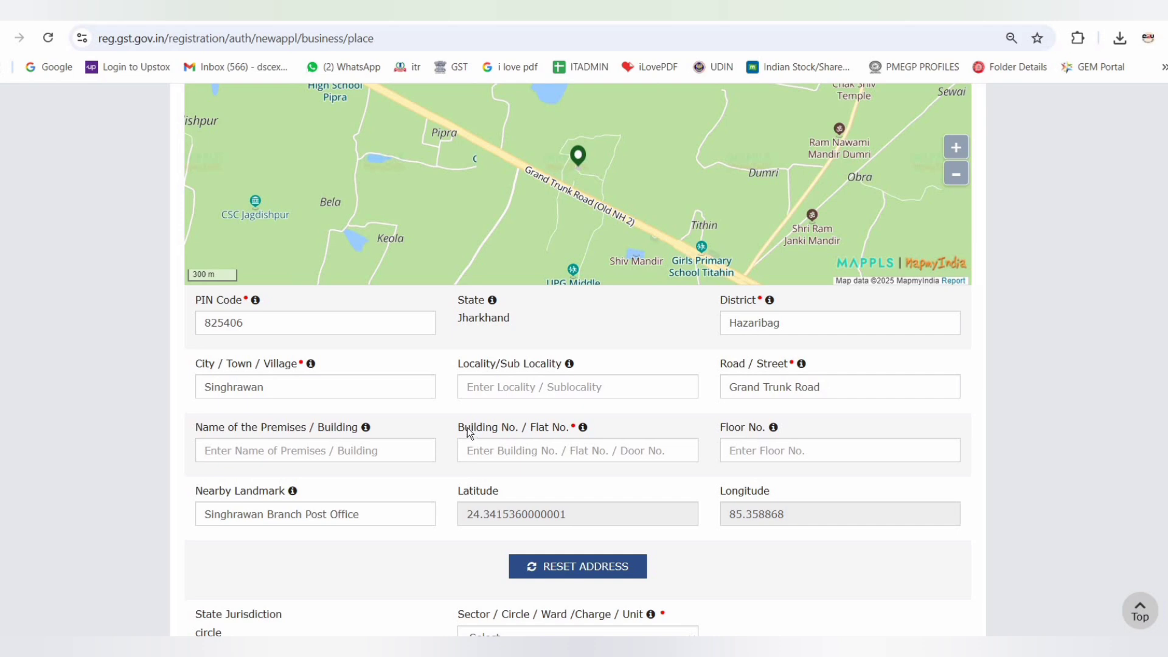
triple_click(608, 425)
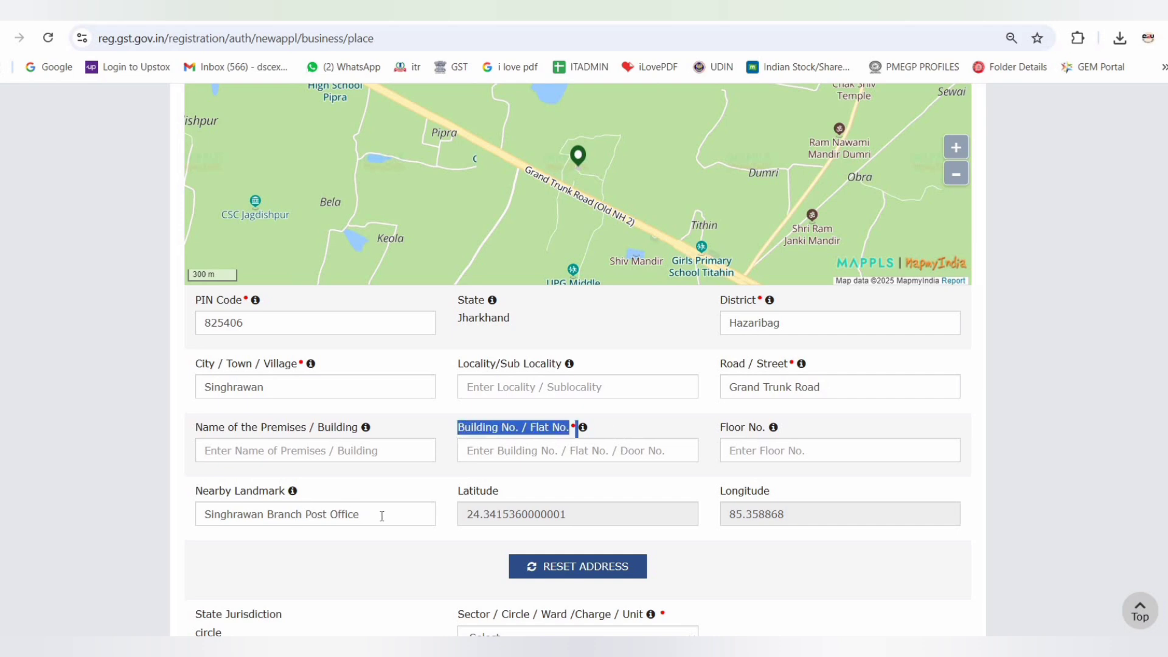
drag(195, 491, 285, 491)
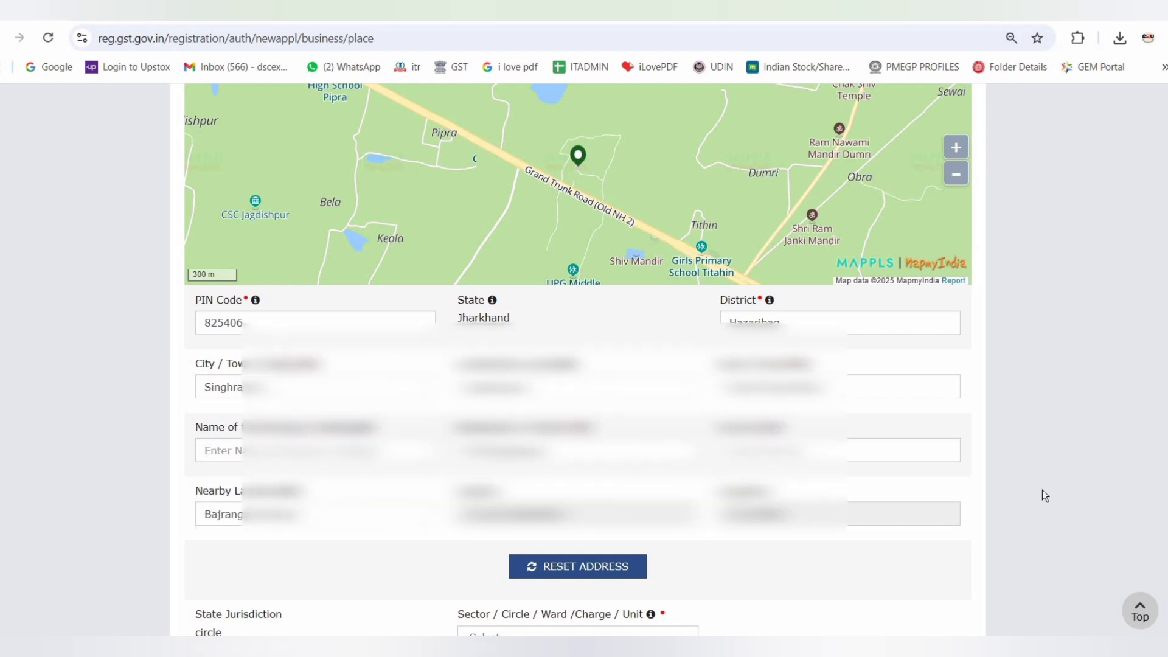
Set the state jurisdiction's sector/circle/ward/charge/unit to Koderma
scroll(1042, 490, down, 7)
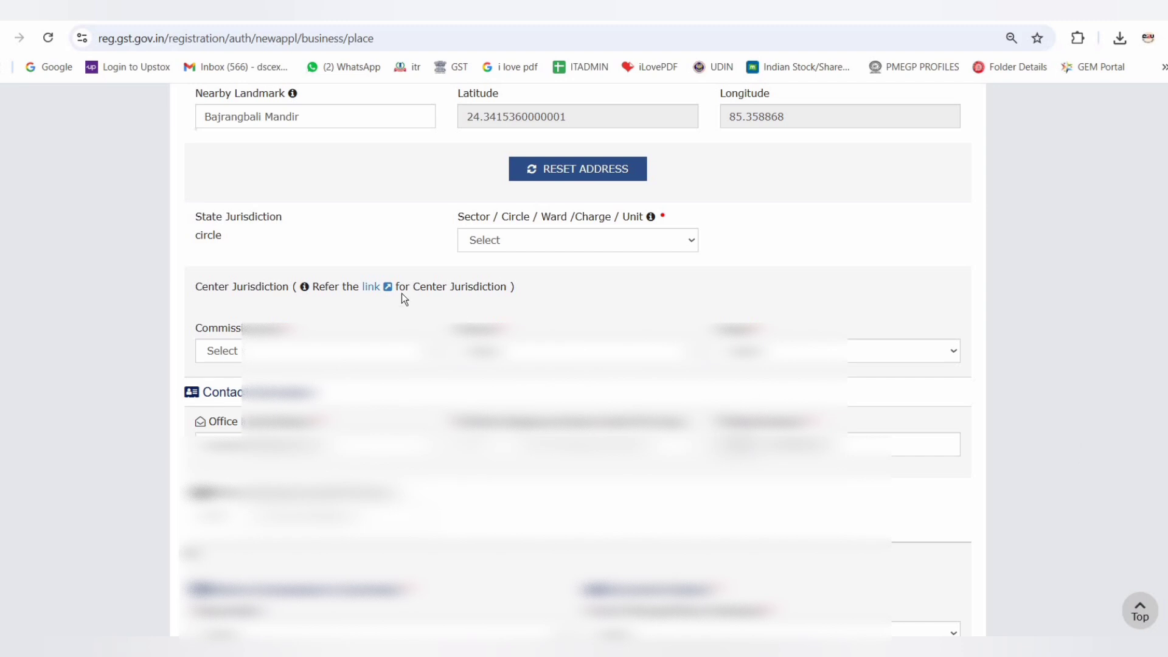
triple_click(315, 238)
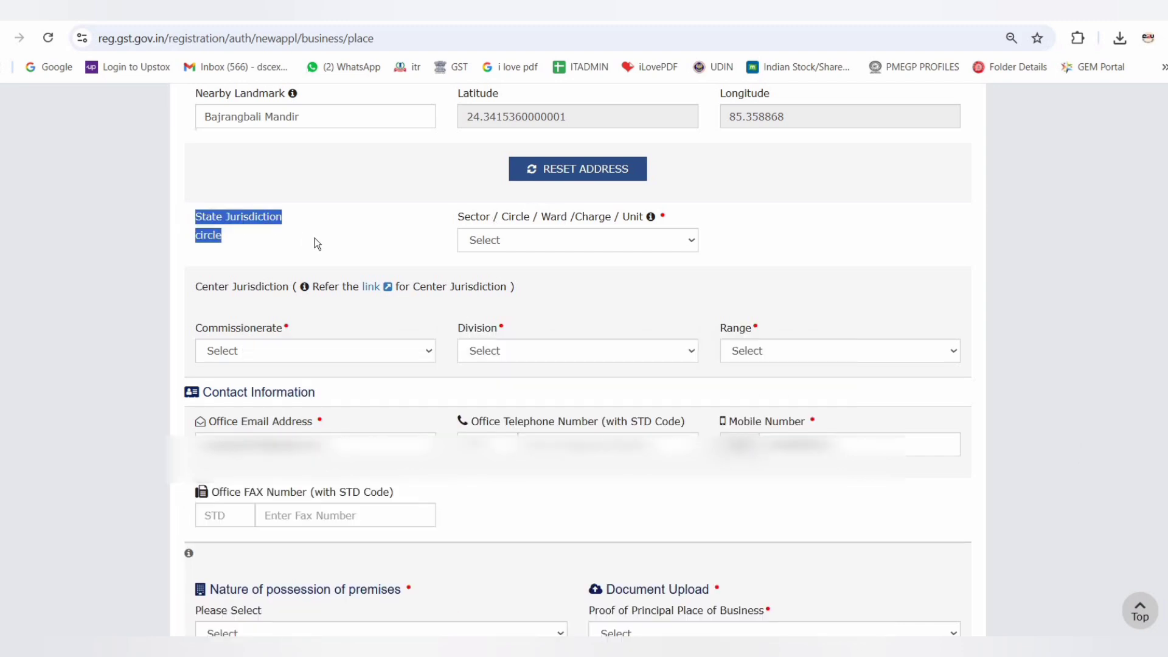
click(507, 240)
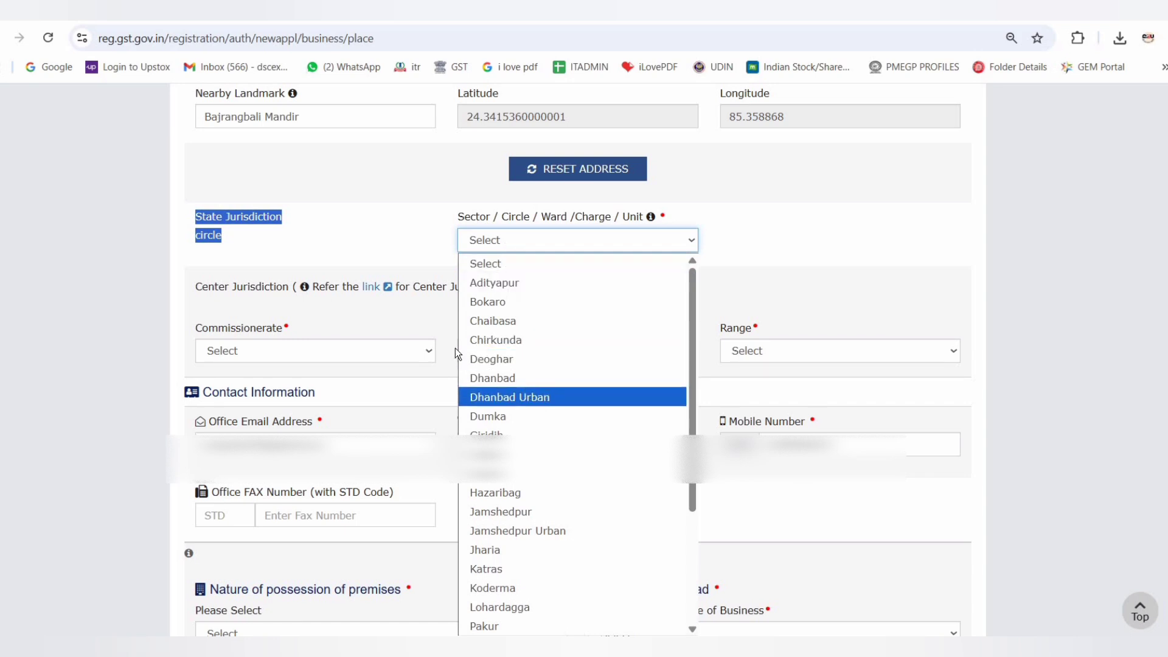
click(545, 263)
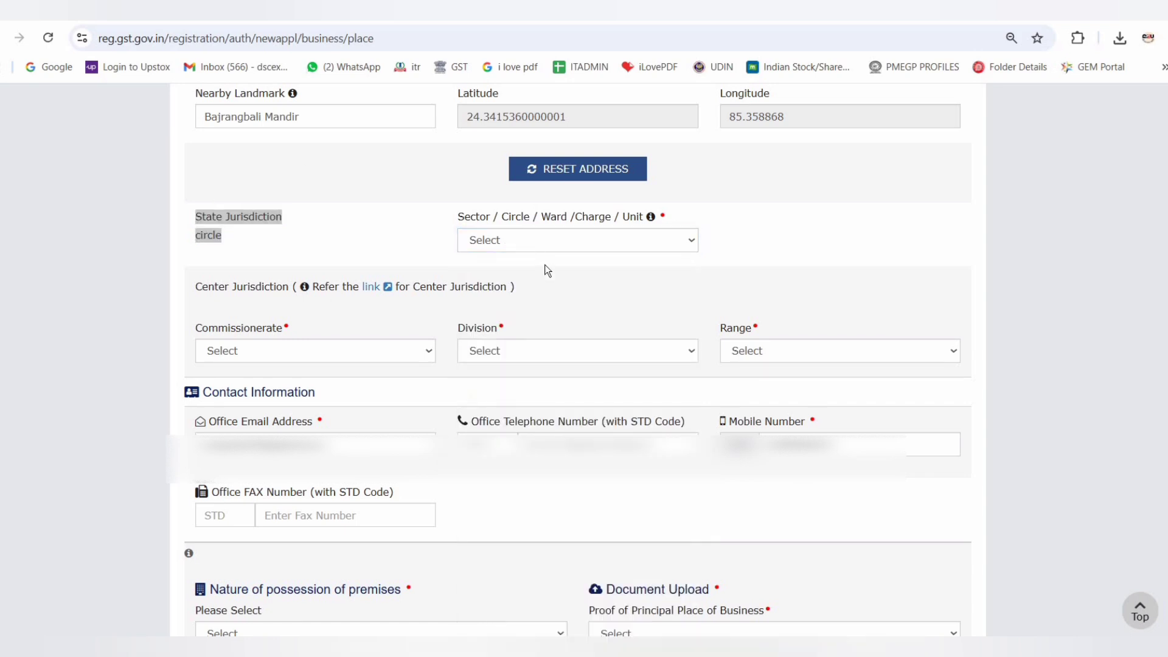
click(539, 240)
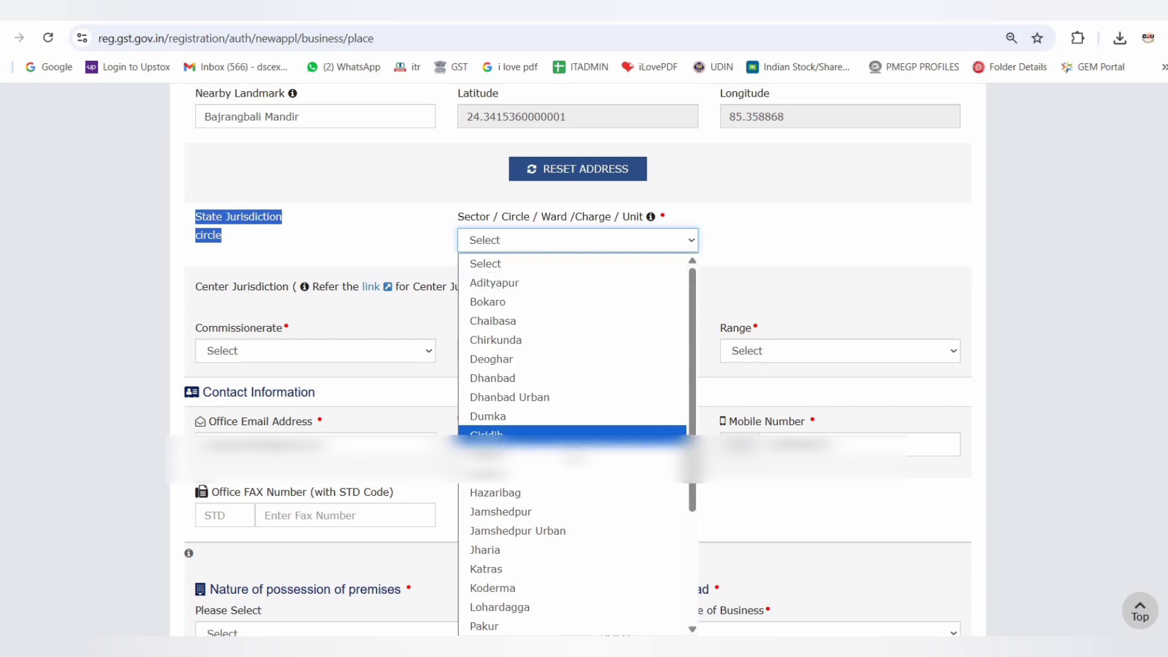
scroll(569, 459, down, 3)
click(503, 431)
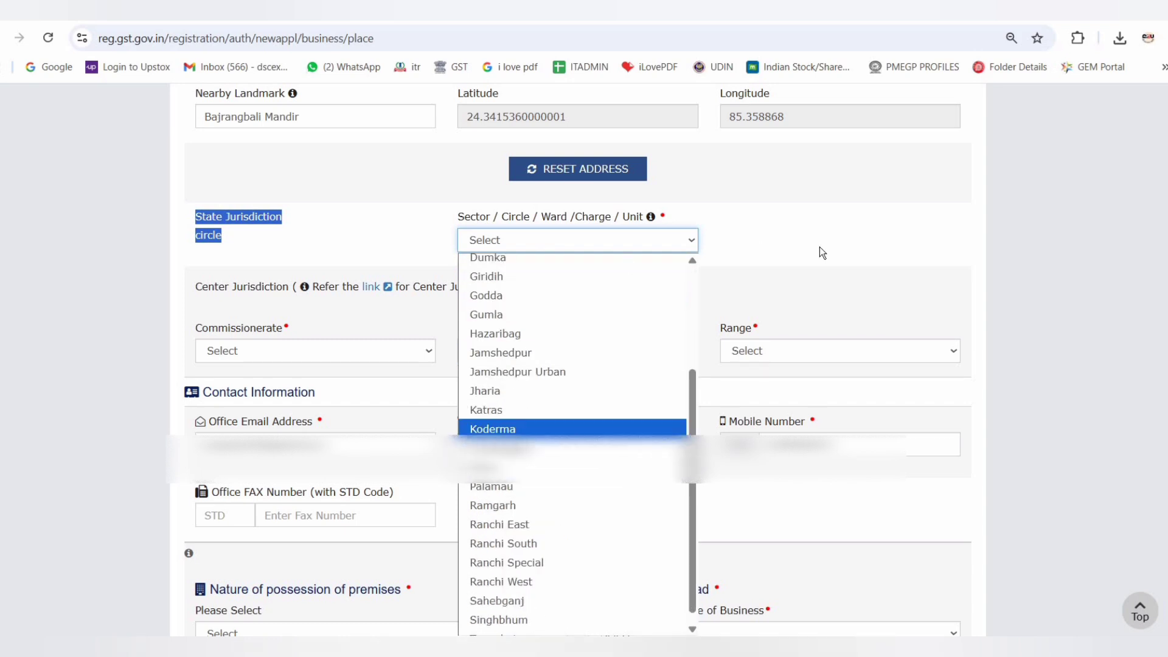
click(756, 248)
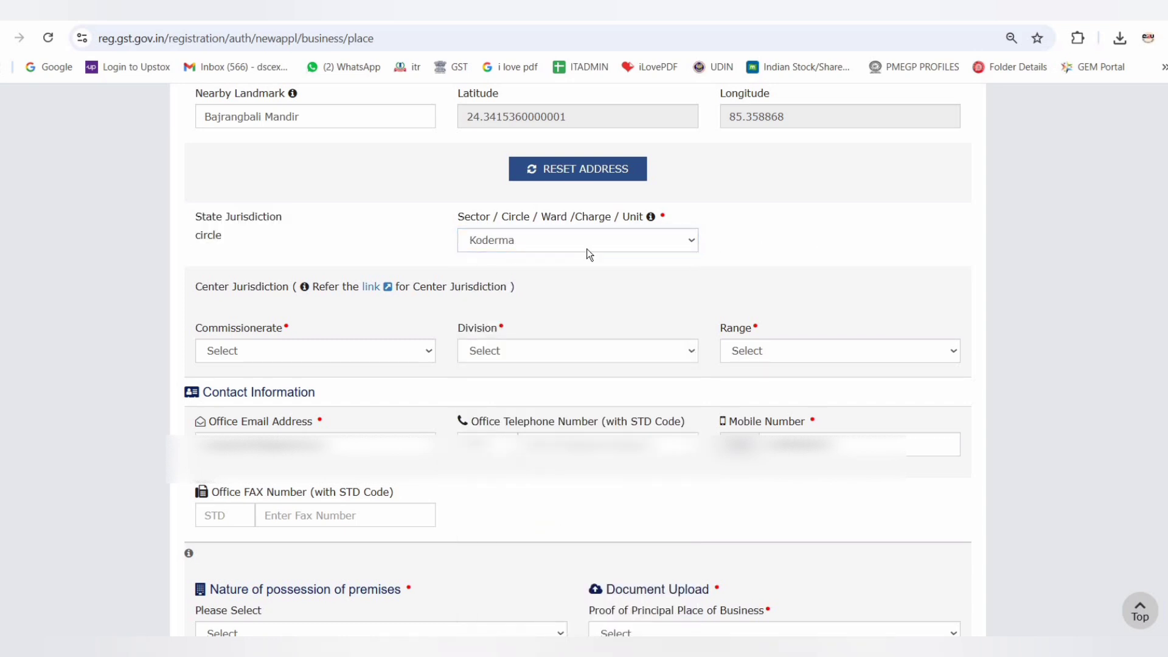
Set the center jurisdiction to commissionerate RANCHI, division HAZARIBAGH DIVISION and range RANGE - IV
click(302, 355)
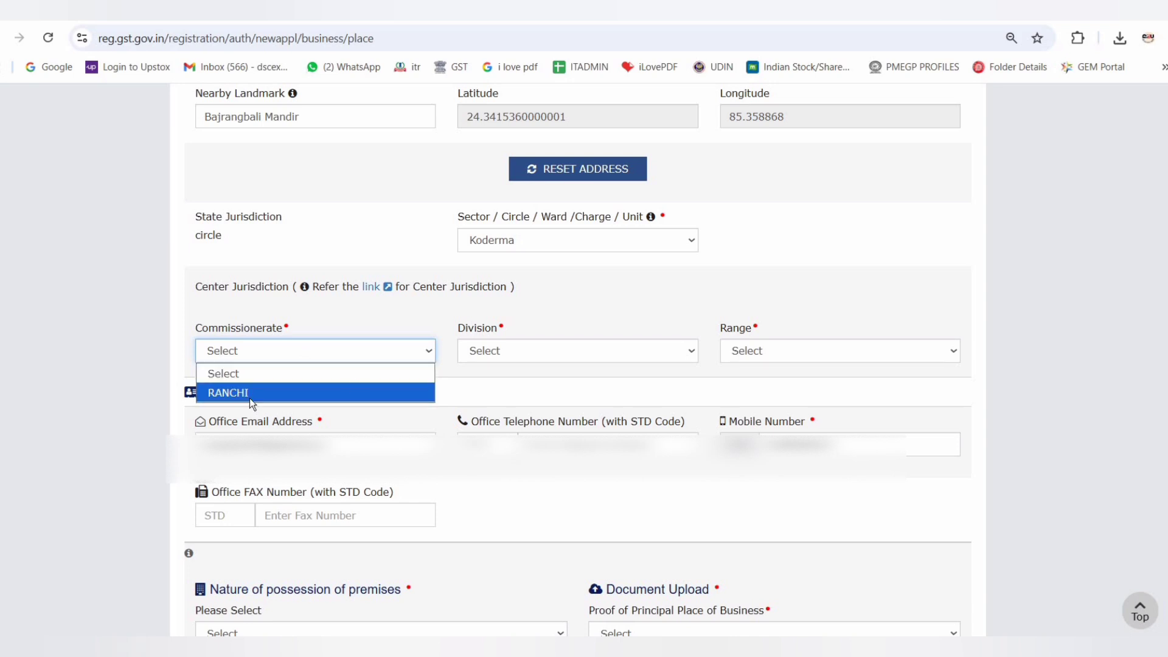
key(Return)
click(535, 352)
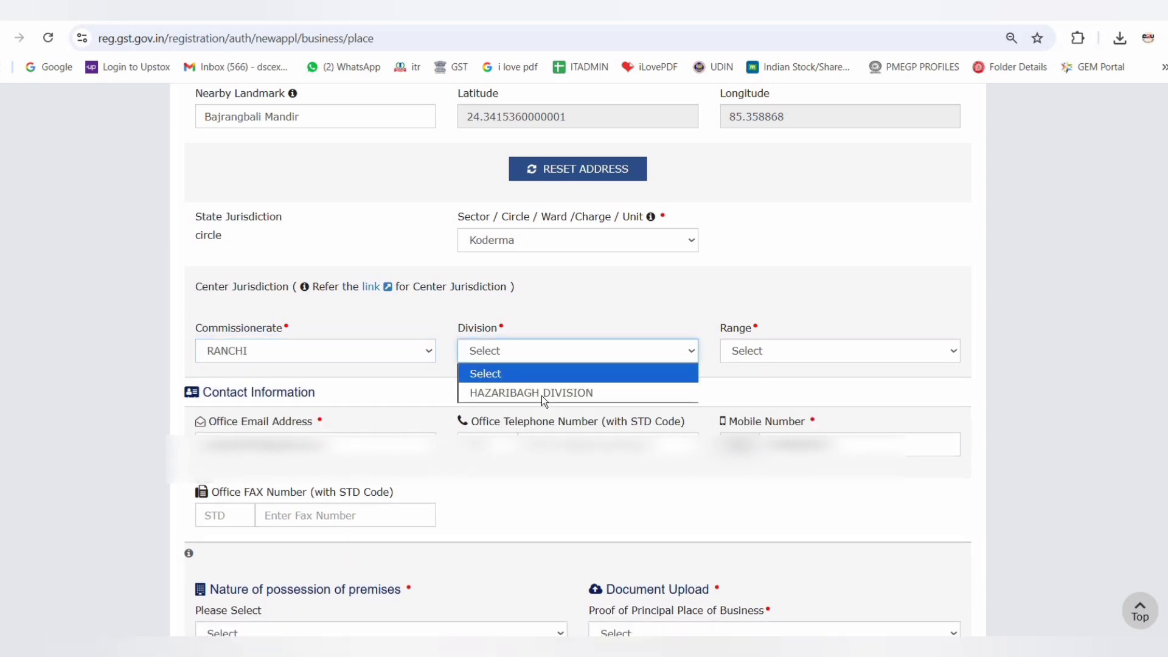
key(Return)
click(771, 347)
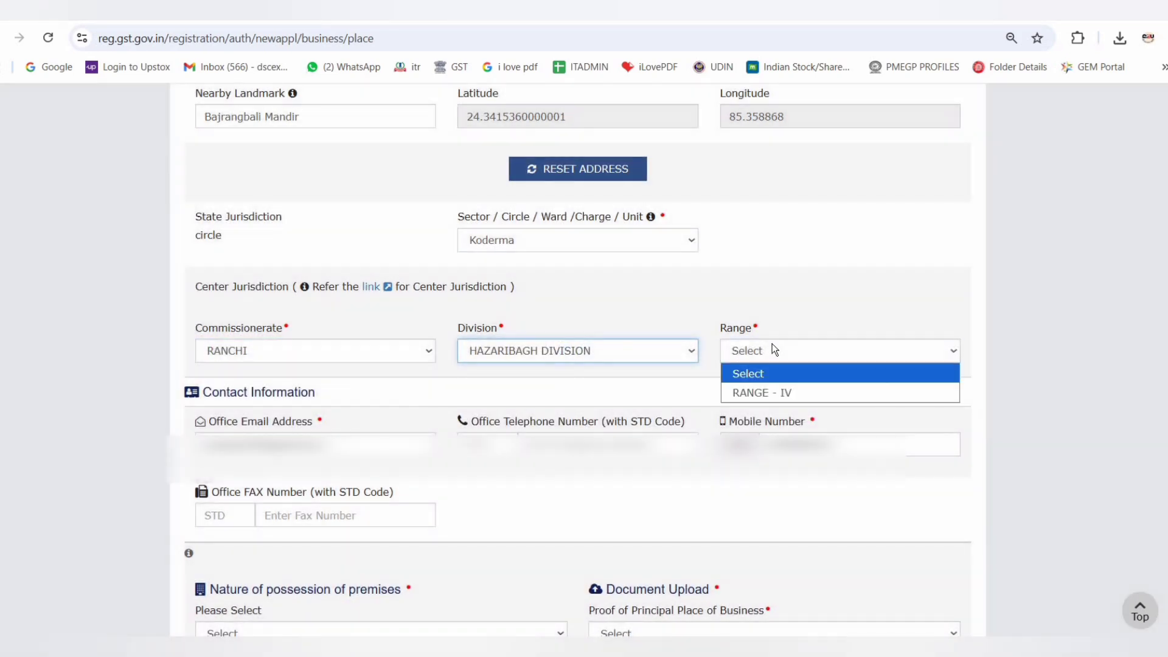
click(775, 392)
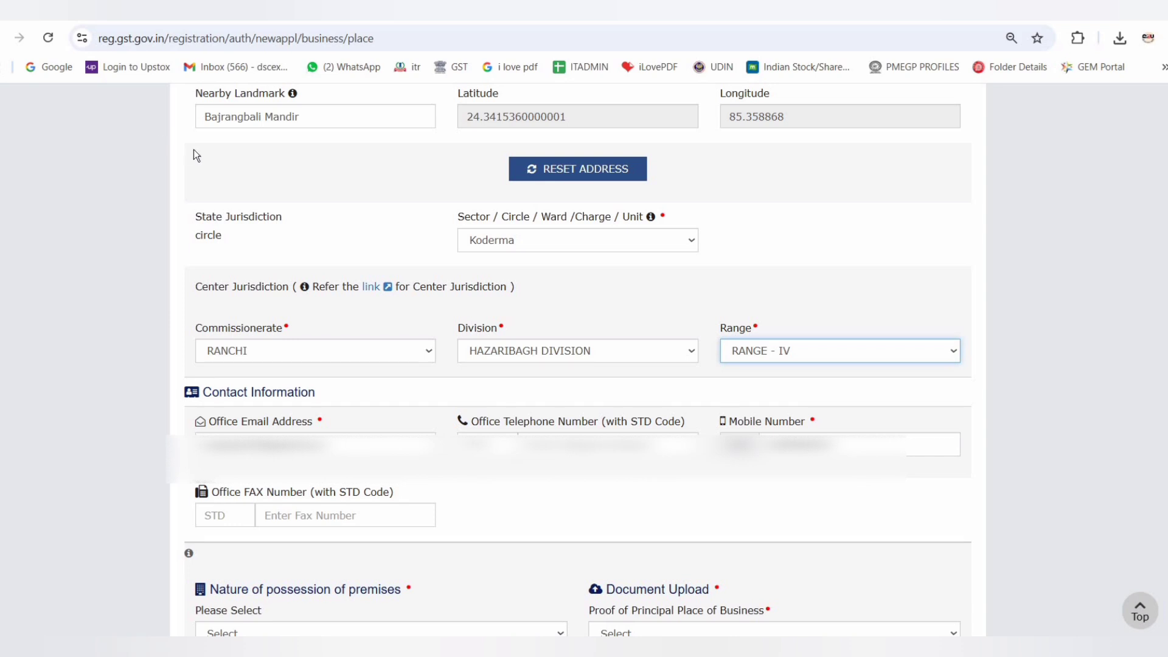
Set the nature of possession of the premises to Consent
scroll(193, 150, down, 7)
triple_click(410, 142)
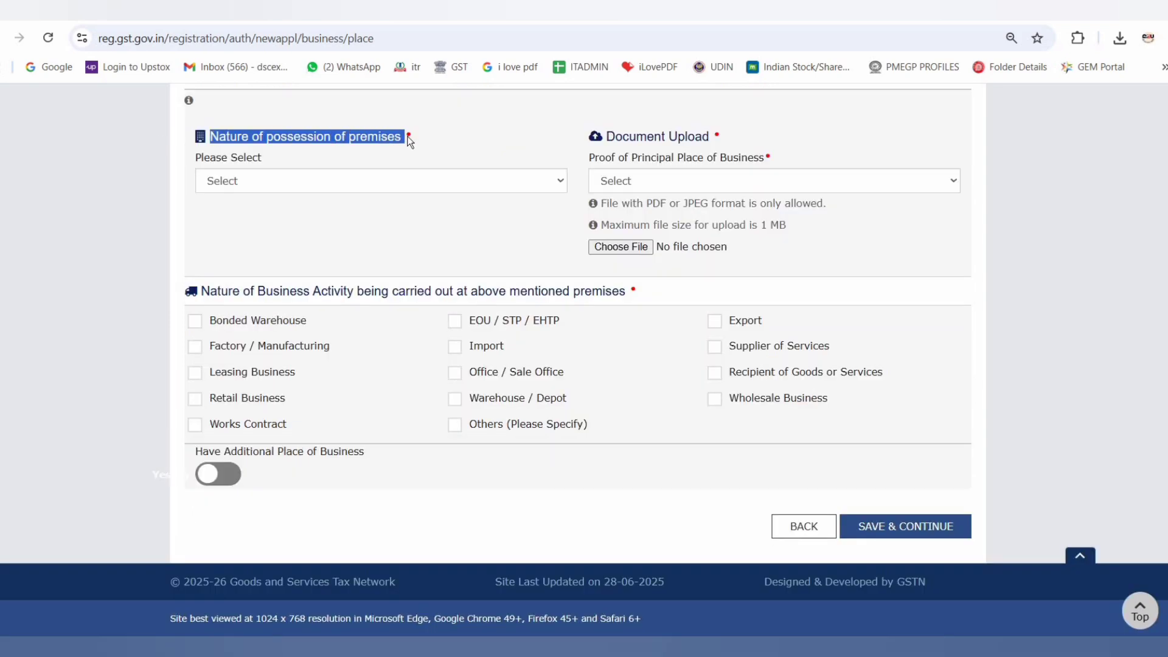
click(420, 155)
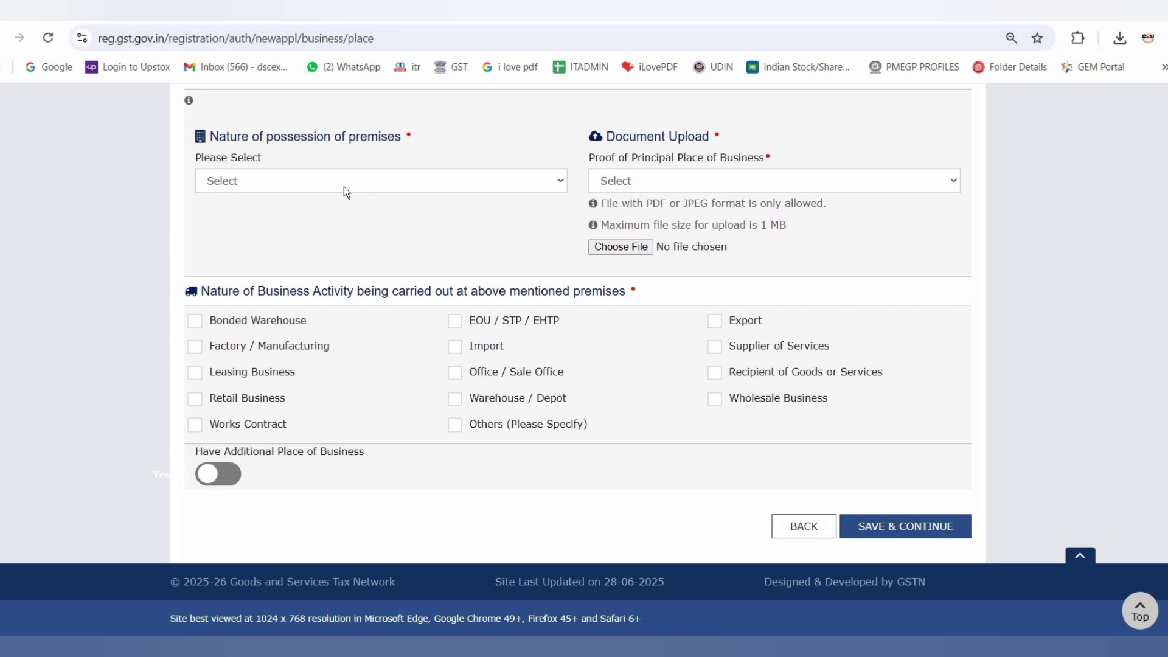
click(277, 180)
click(272, 221)
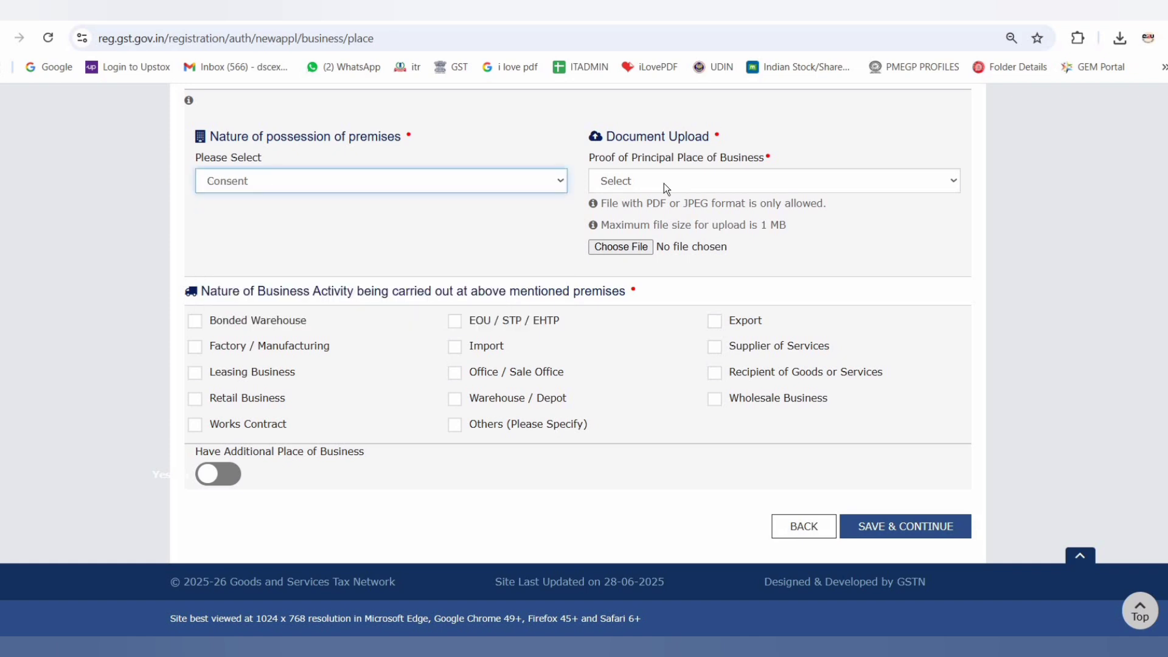
Upload the consent letter image from Downloads as proof of principal place of business, with document type Consent Letter
click(663, 184)
click(662, 221)
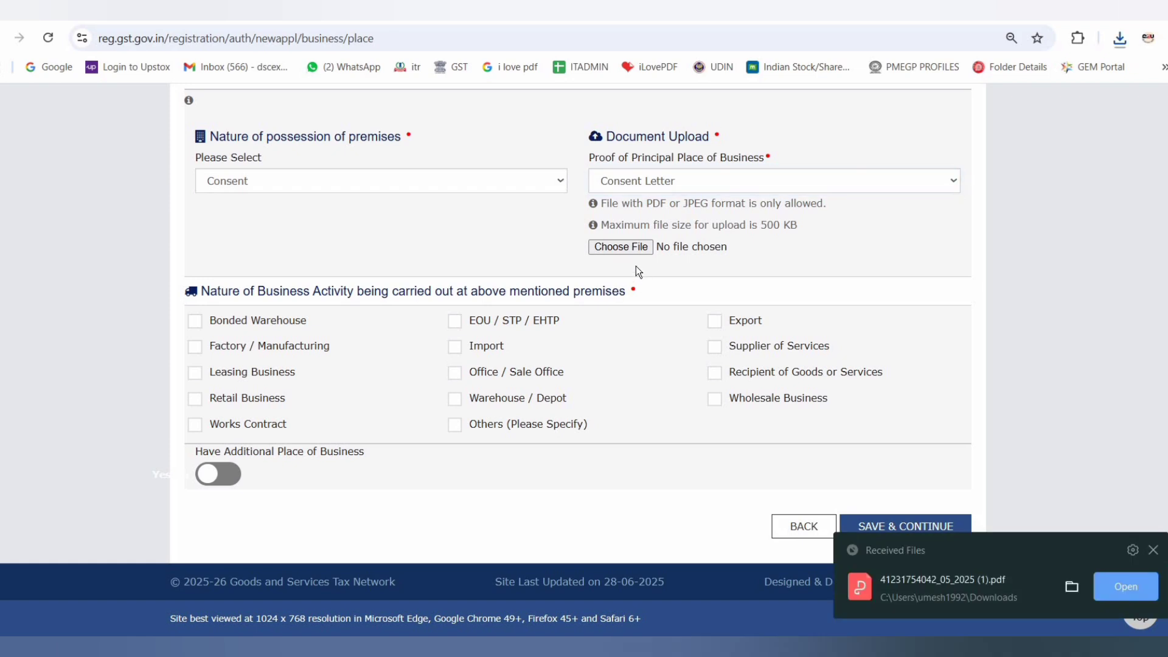
click(626, 249)
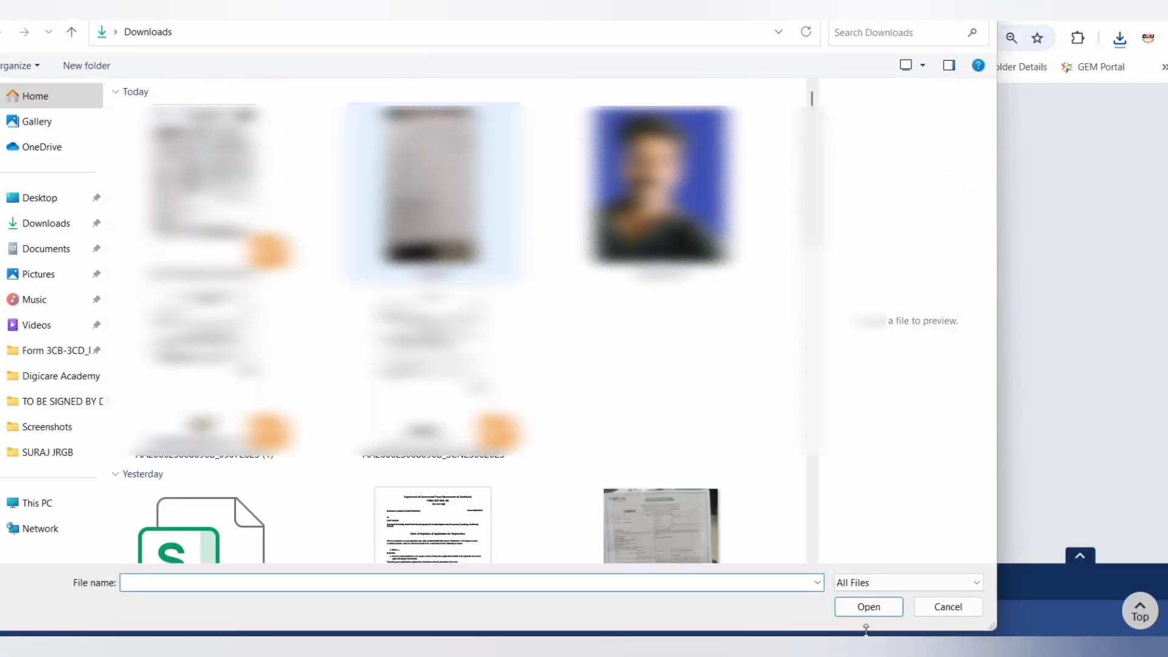
click(433, 189)
click(875, 606)
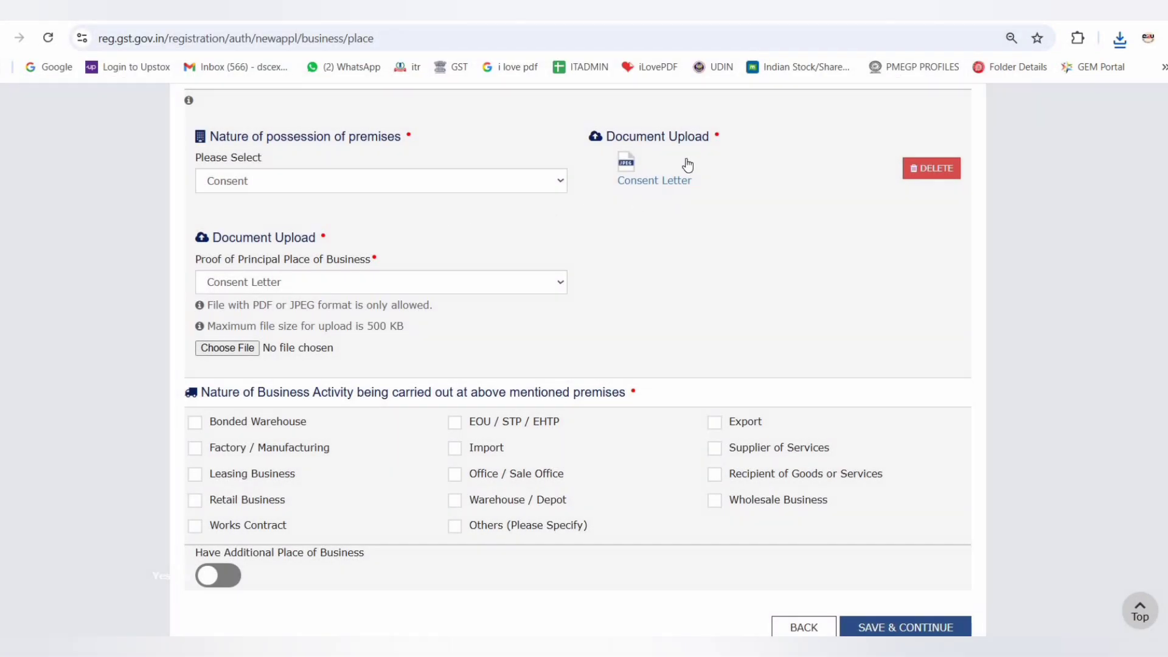
Upload the electricity bill PDF from Downloads as a second proof of principal place of business, with document type Electricity Bill
click(314, 283)
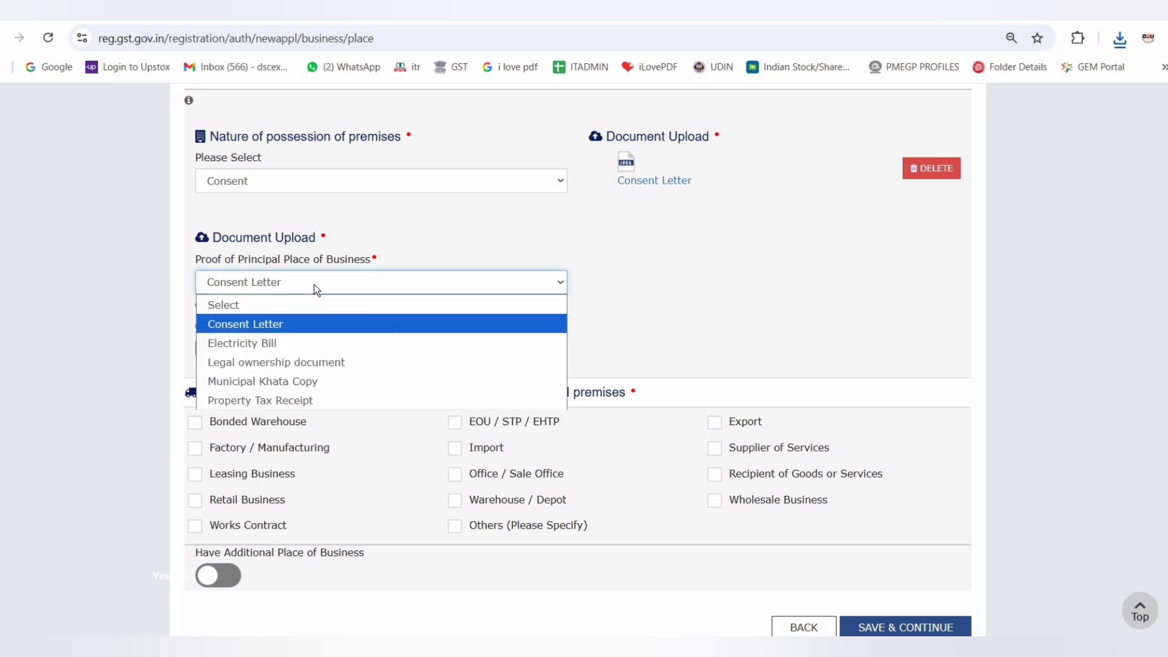
click(324, 336)
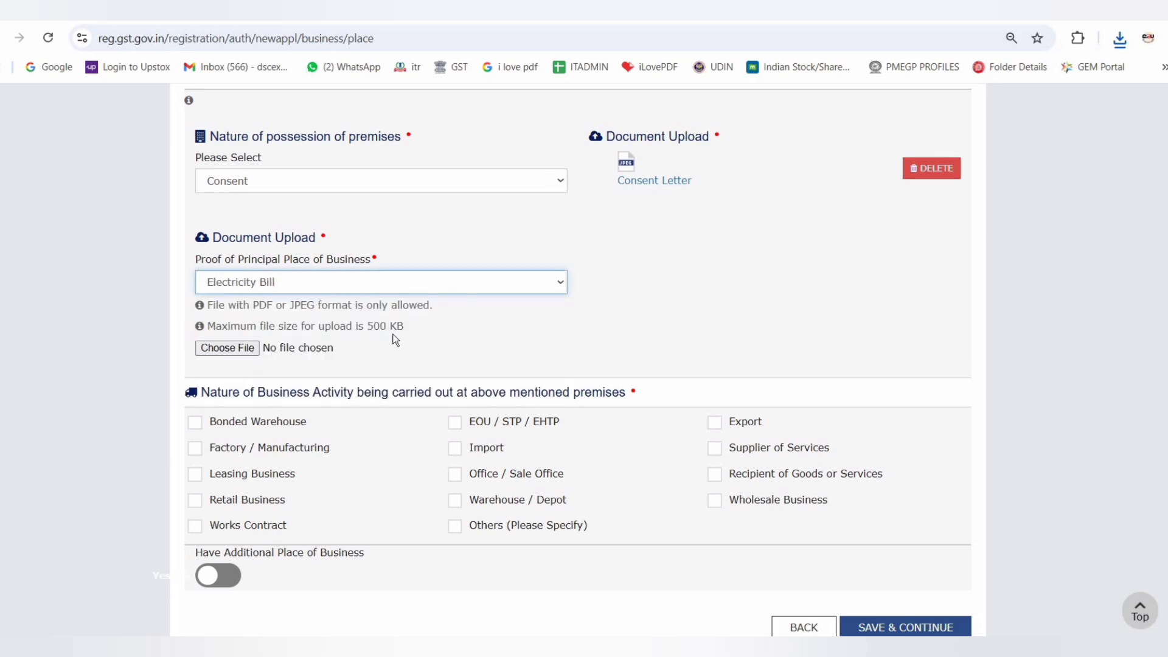
click(275, 283)
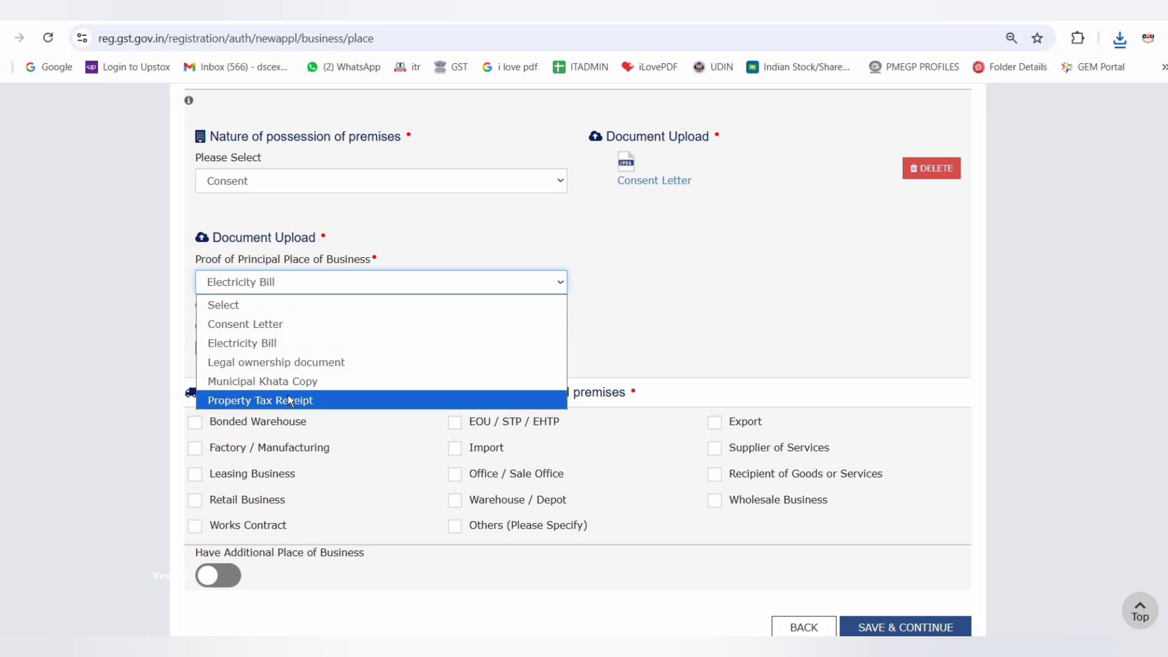
click(273, 343)
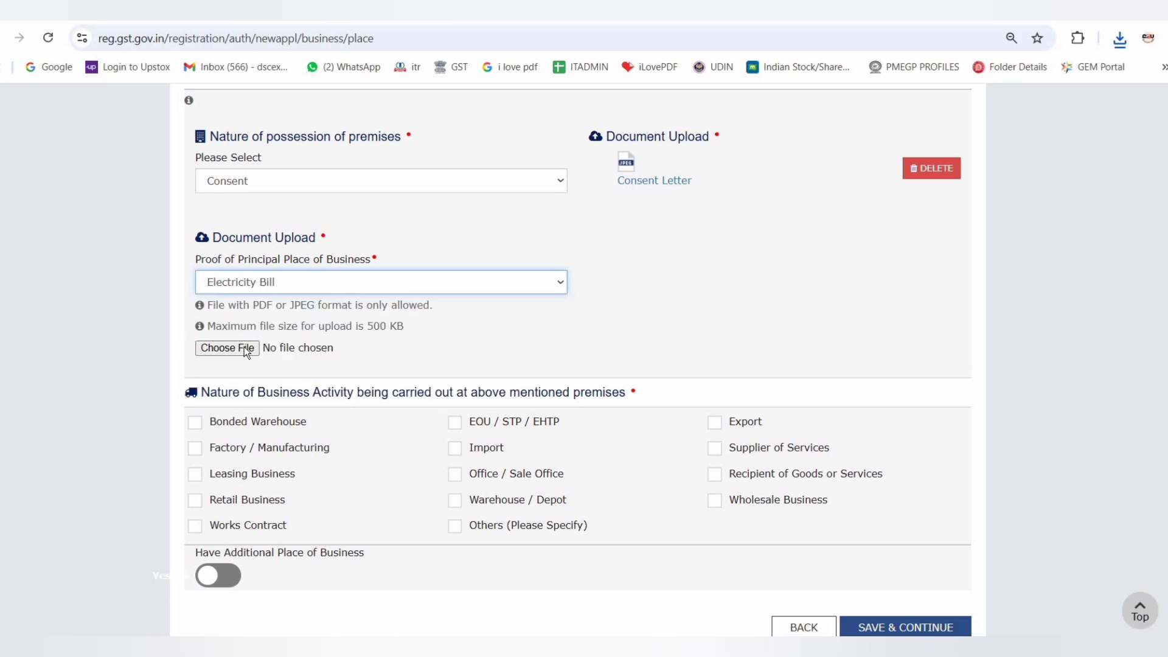
click(242, 348)
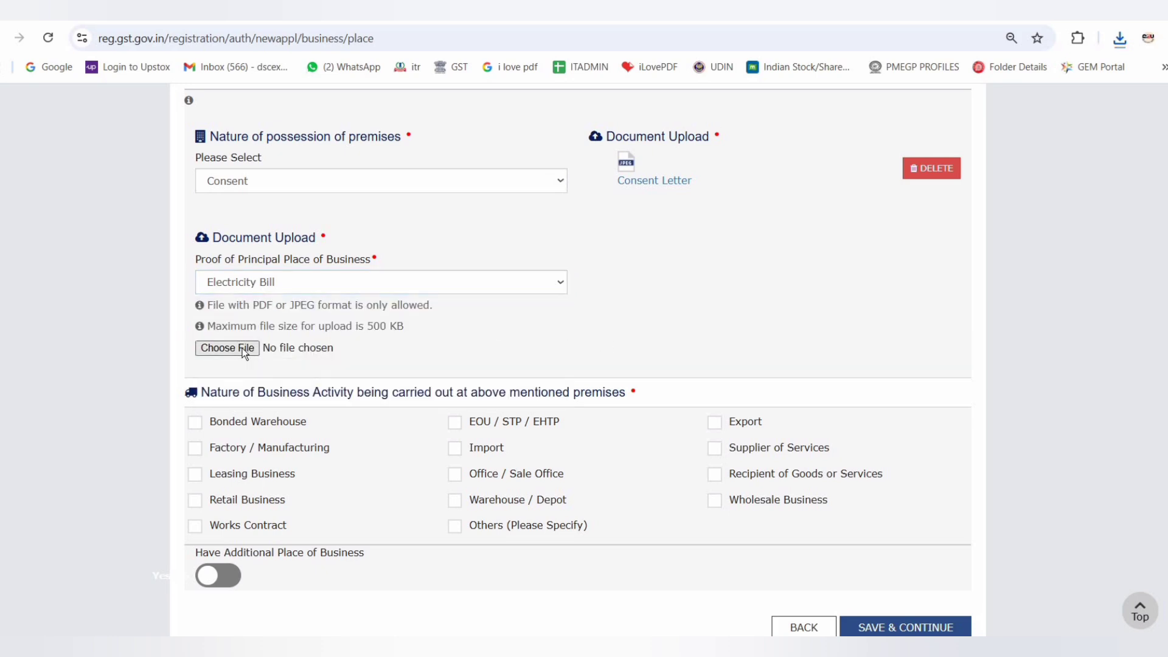
click(205, 223)
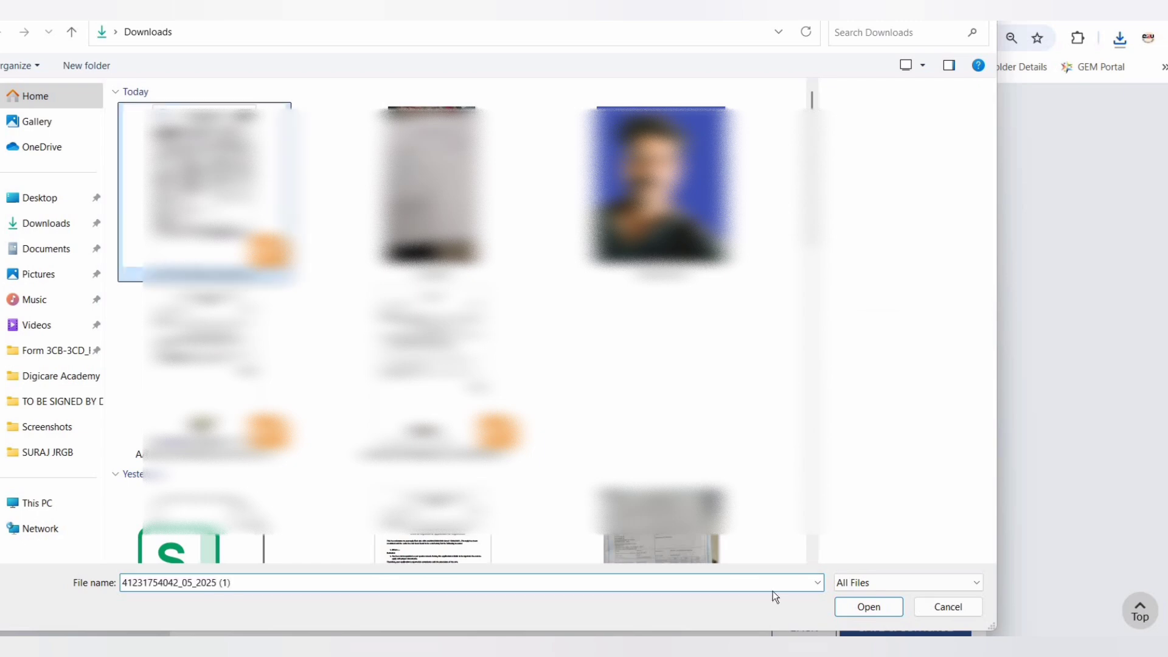
click(888, 607)
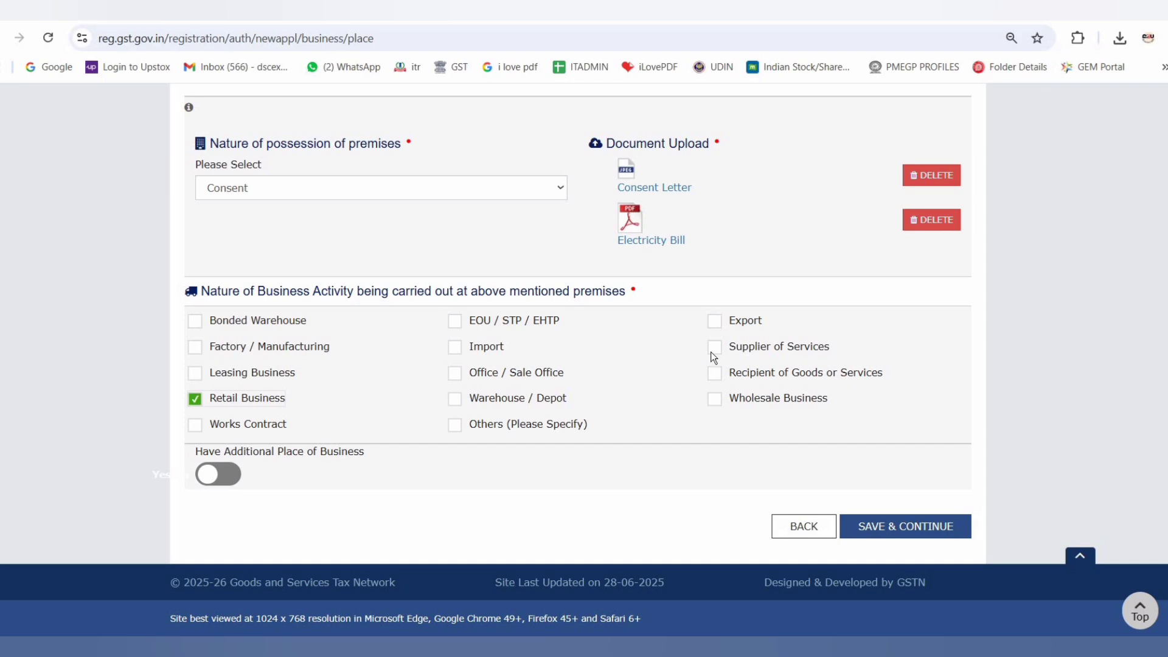
Select Retail Business and Wholesale Business as the premises' activities, then save and continue through to the goods and services details
click(715, 399)
click(897, 527)
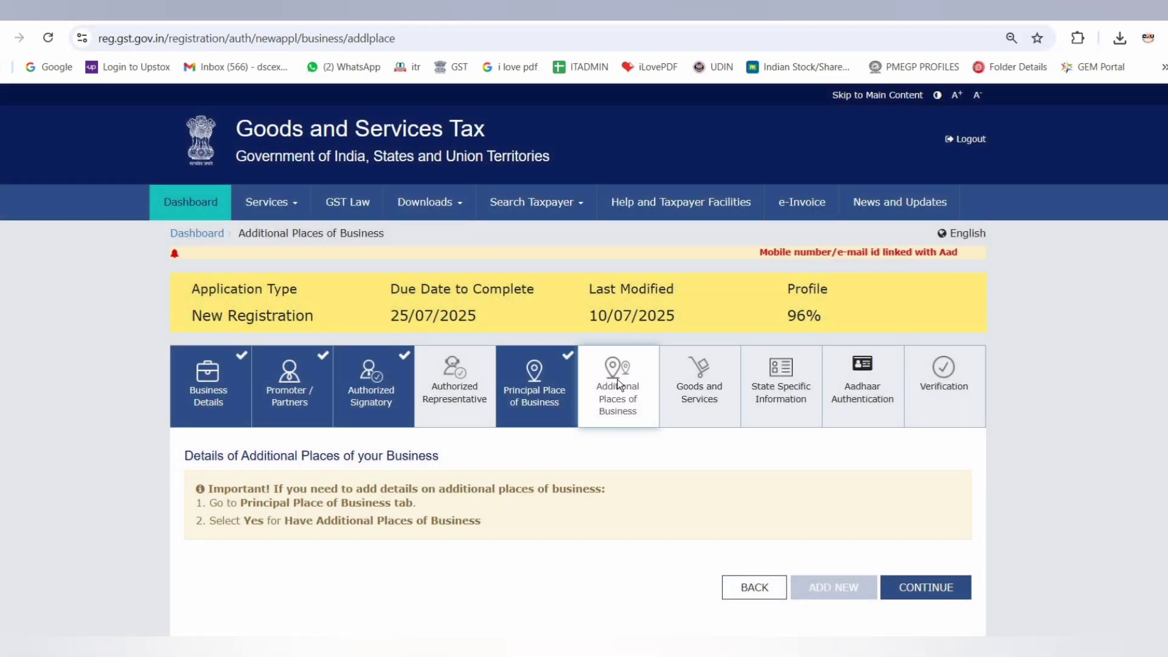
click(942, 590)
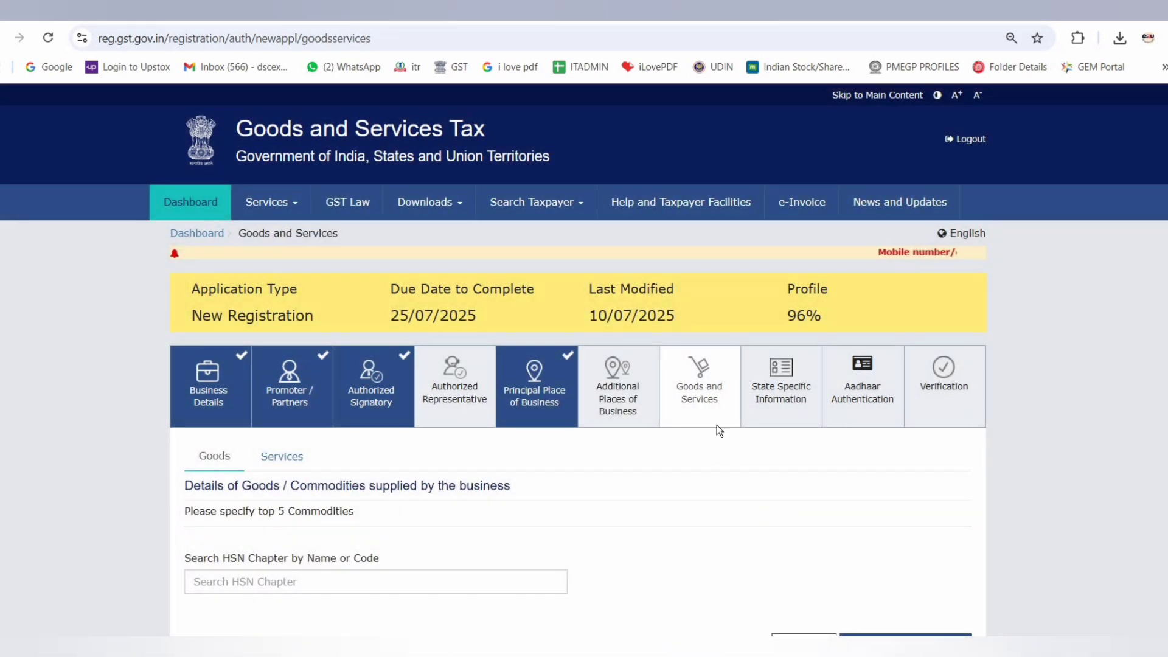
Add HSN codes 3208 (paints and varnishes) and 320820 (based on acrylic or vinyl polymers) to the goods list and save it
scroll(479, 468, down, 1)
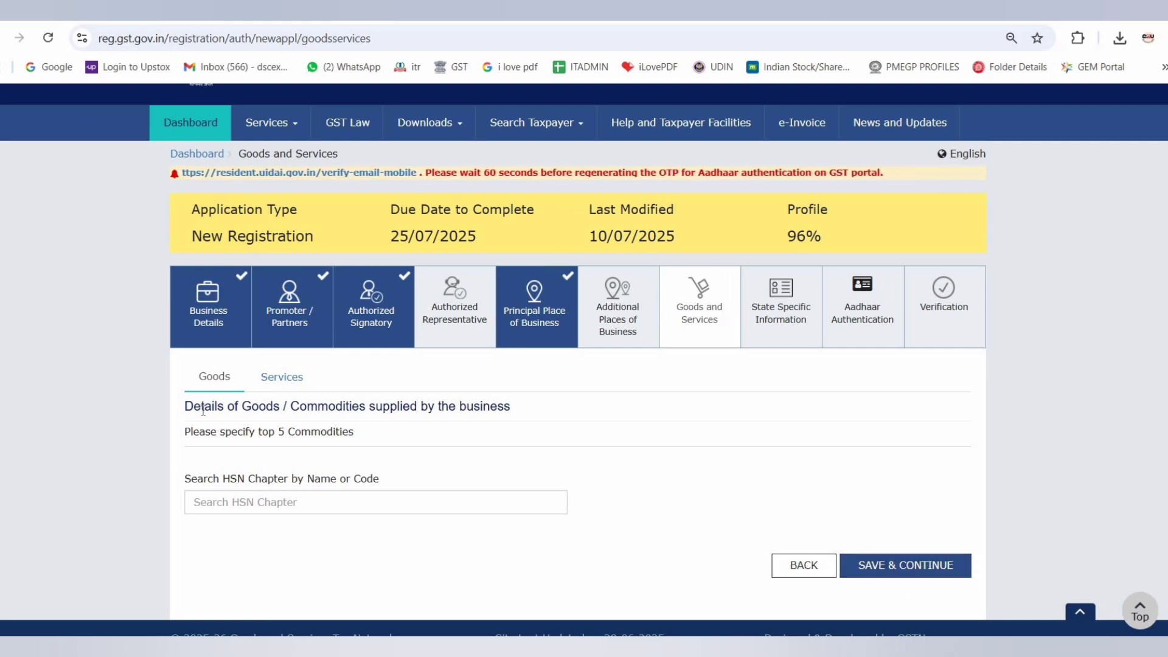
click(221, 502)
text(3)
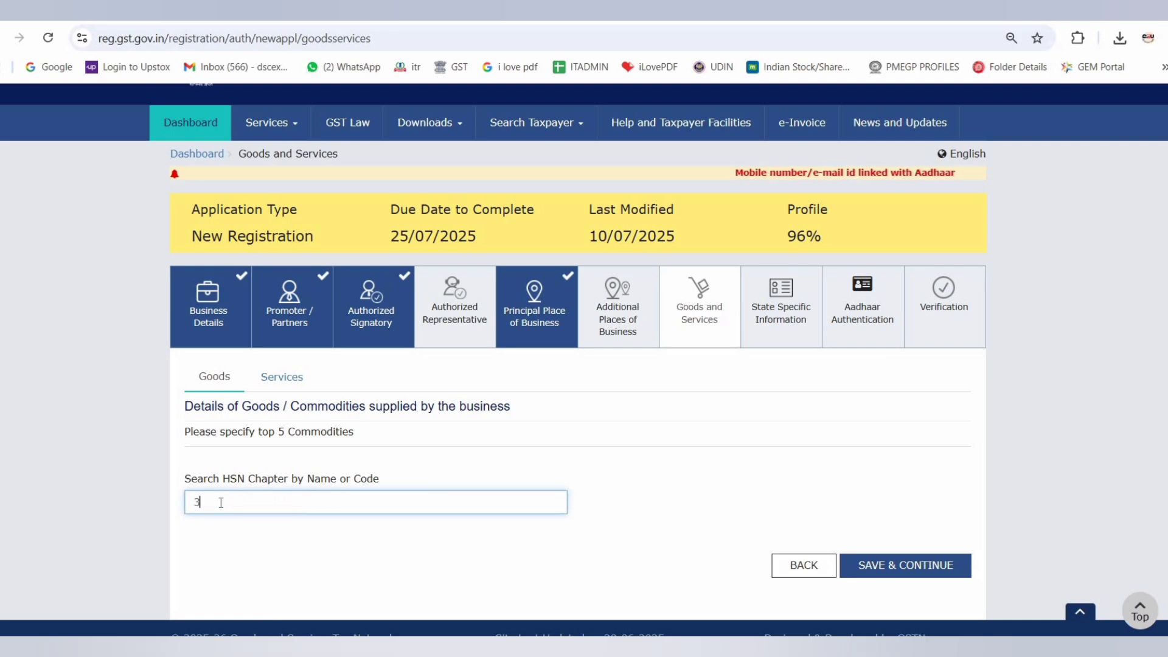
text(208)
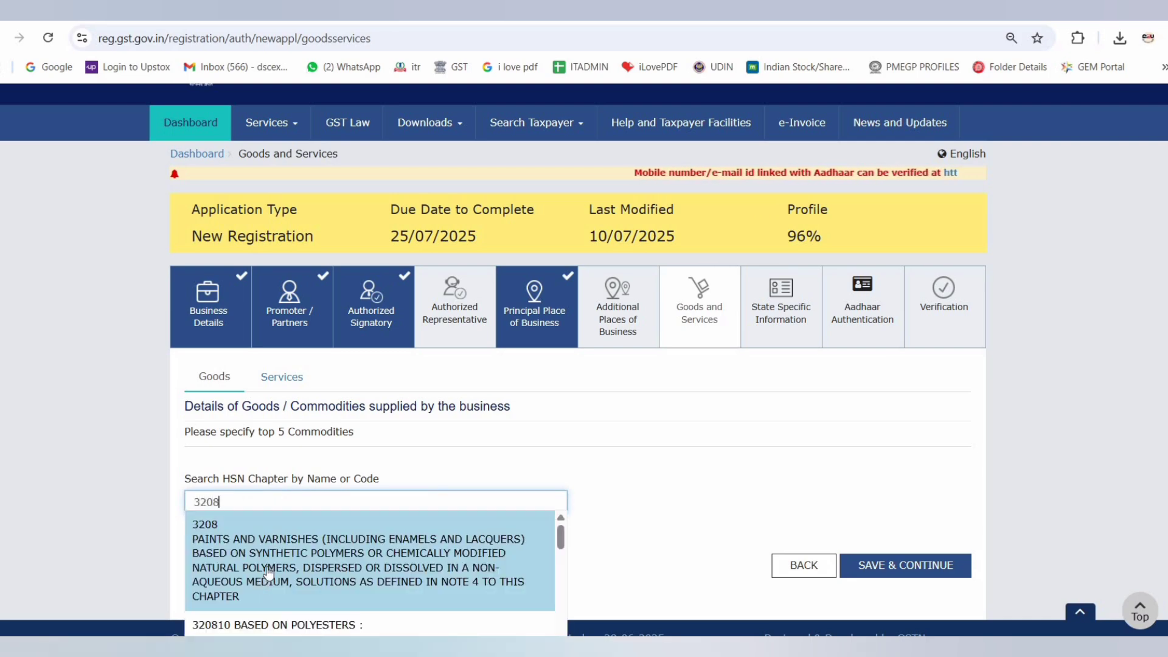
click(327, 546)
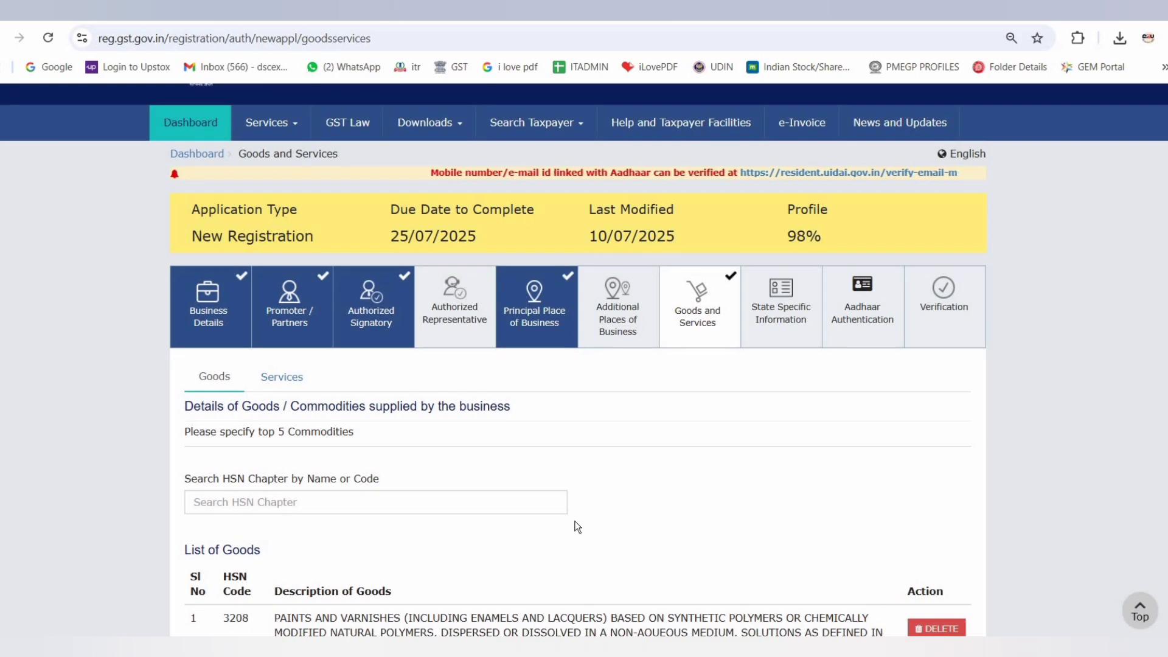
scroll(250, 463, down, 1)
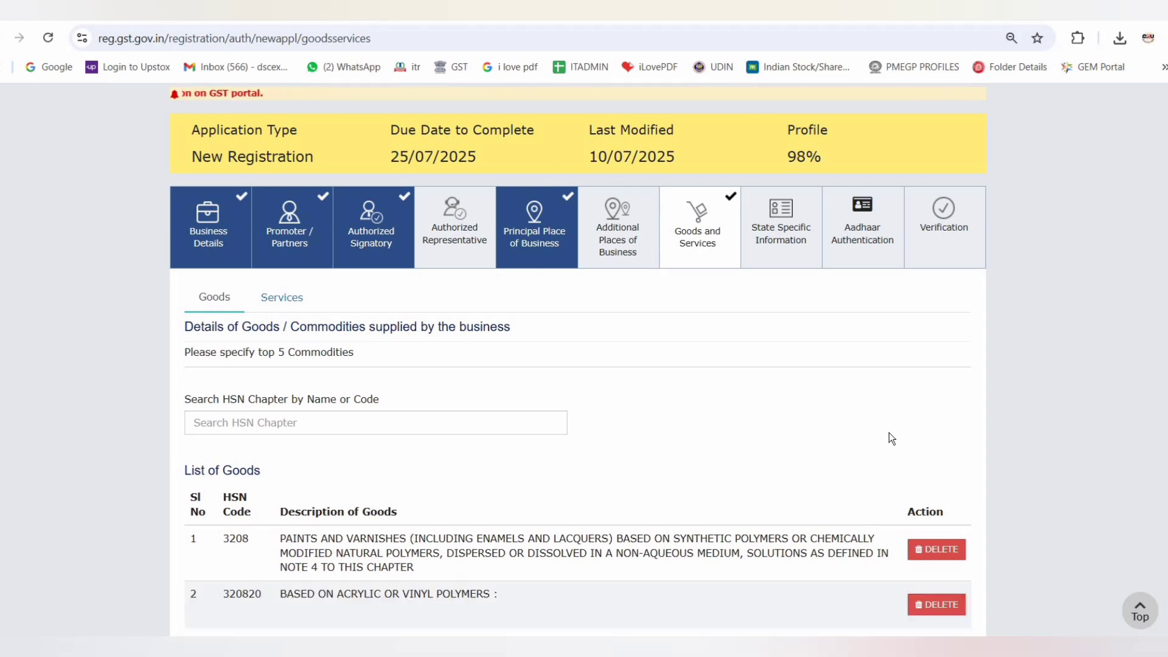
scroll(888, 433, down, 3)
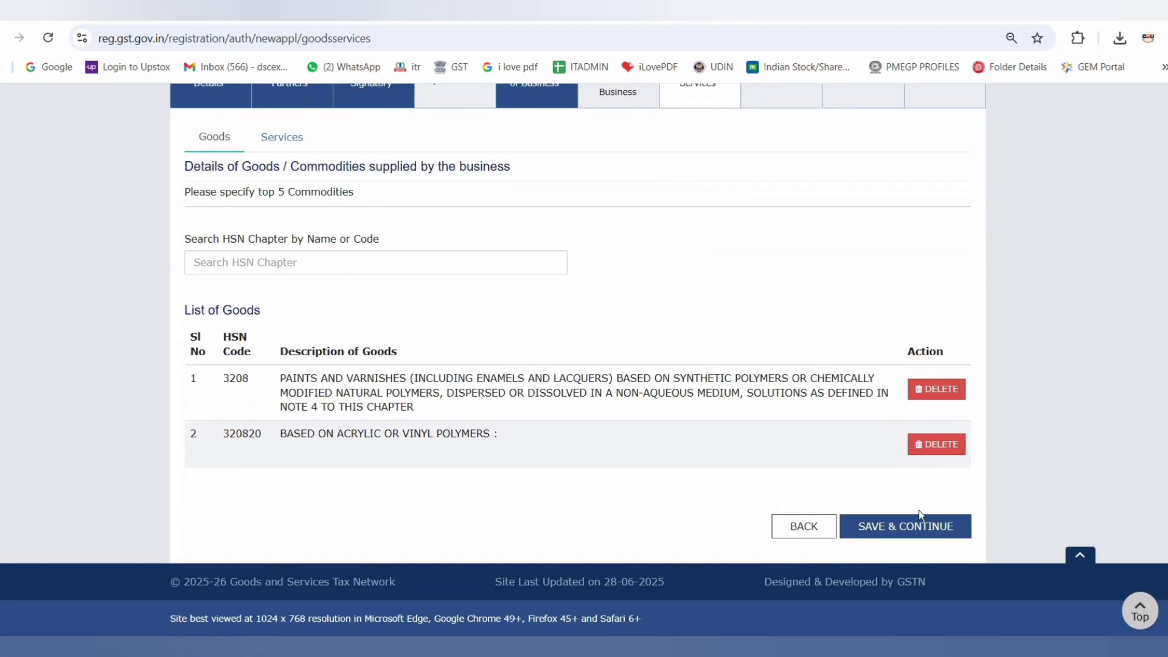
click(905, 524)
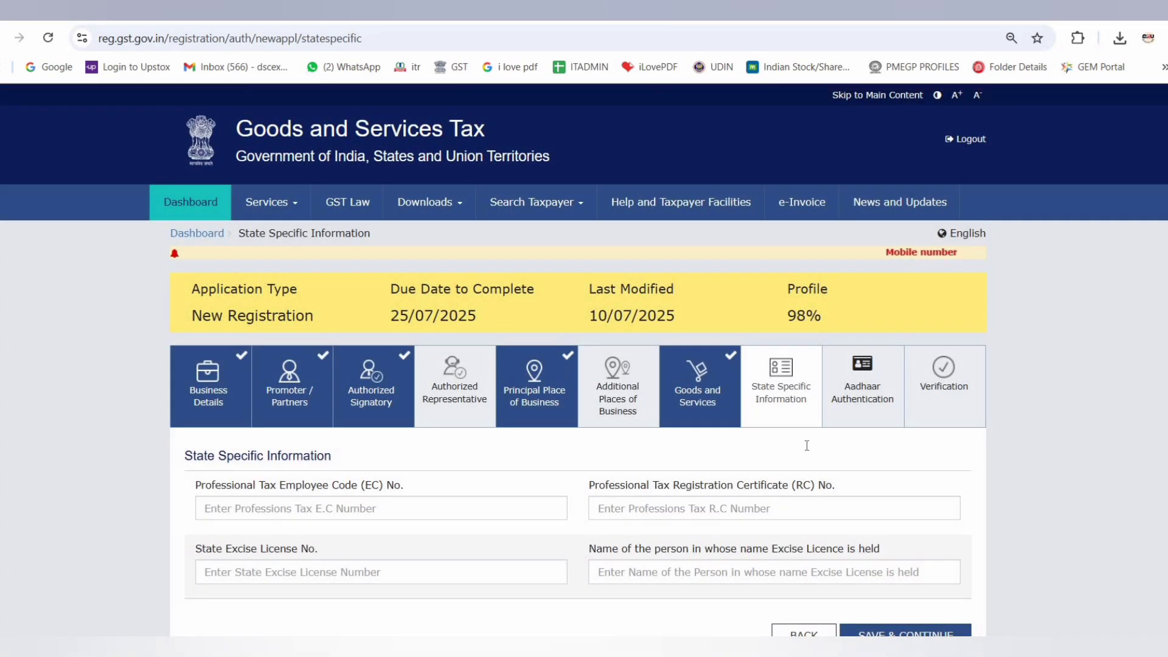
Save the state specific information without entries, and save Aadhaar authentication opted as Yes, acknowledging its warning
scroll(911, 487, down, 2)
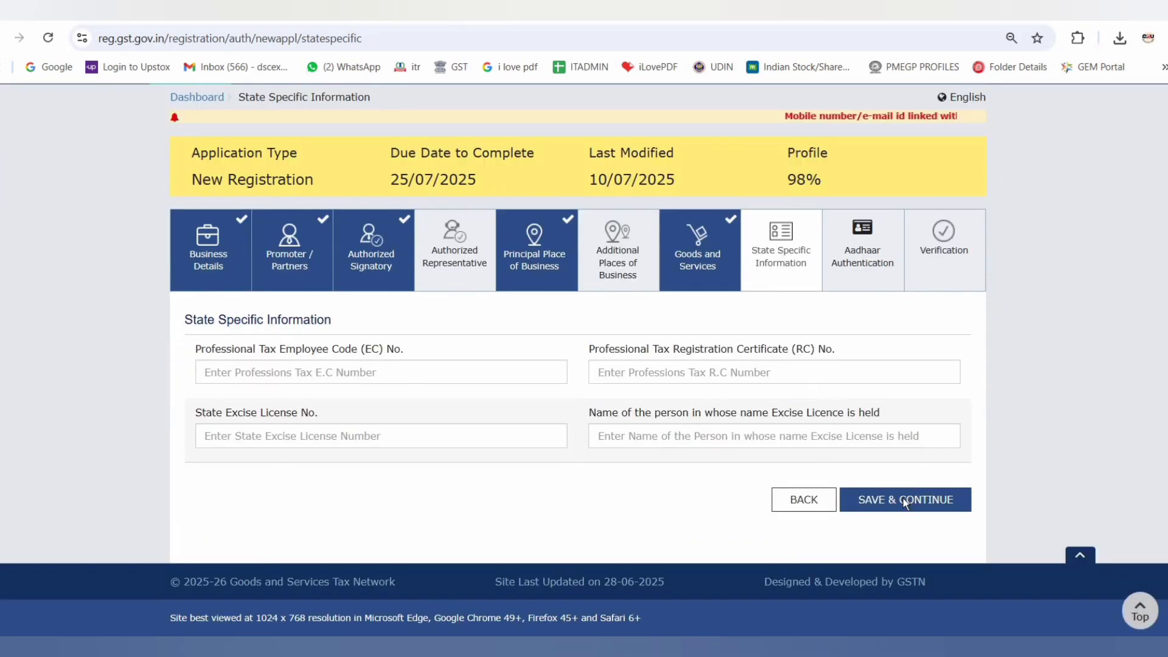
click(903, 498)
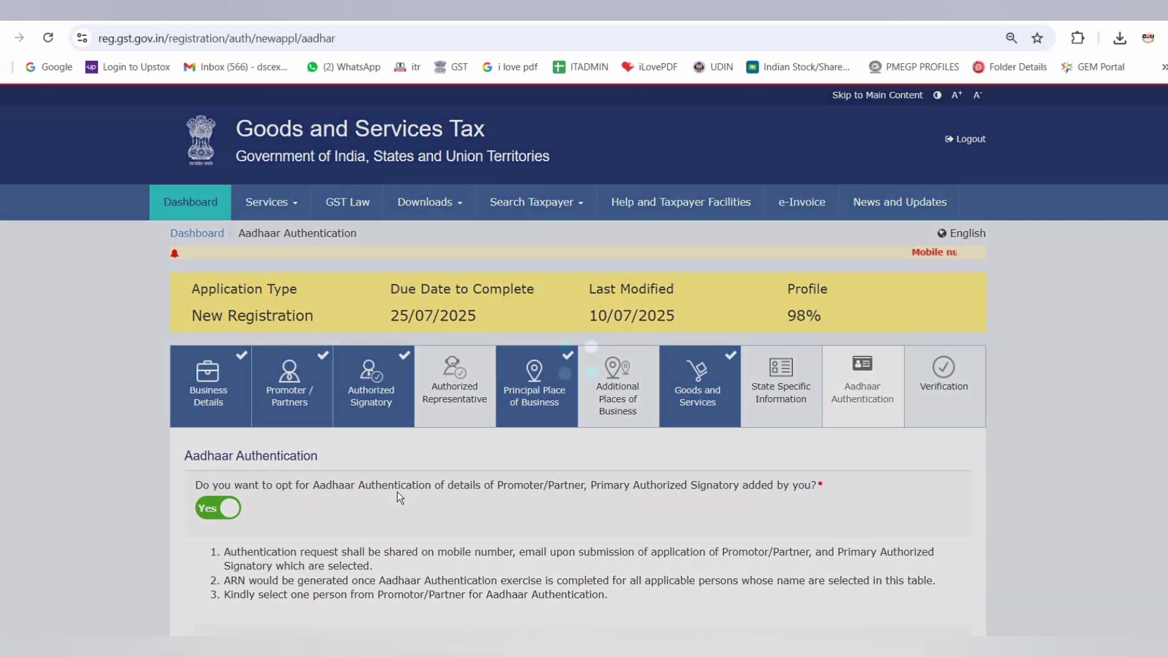
scroll(247, 433, down, 1)
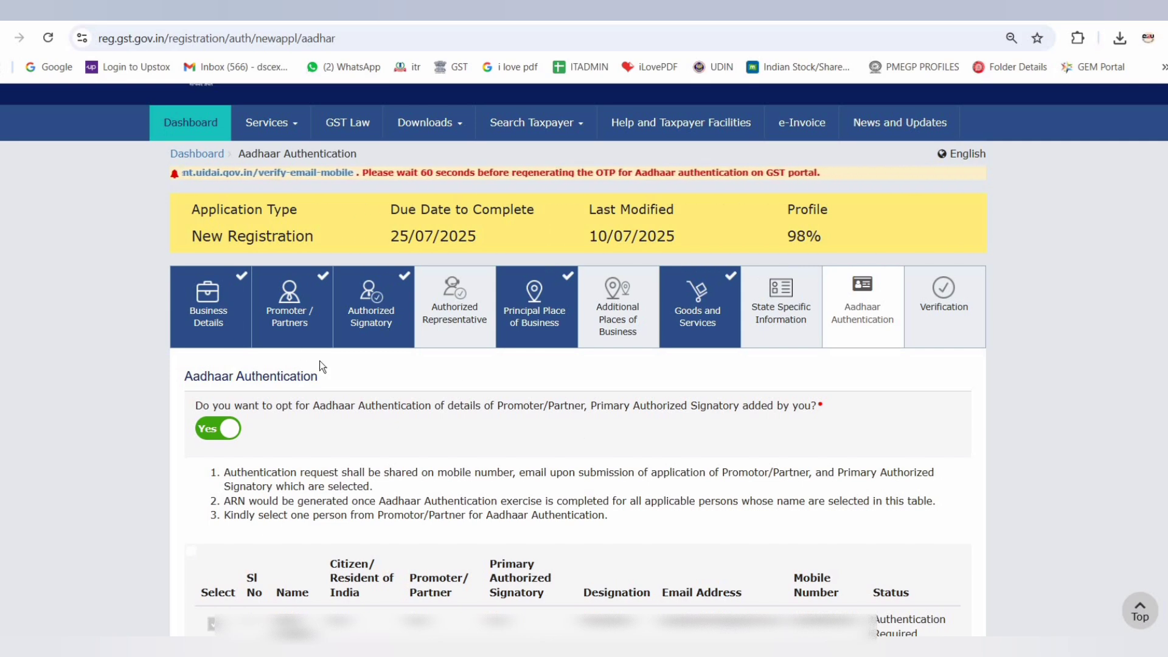
scroll(320, 360, down, 4)
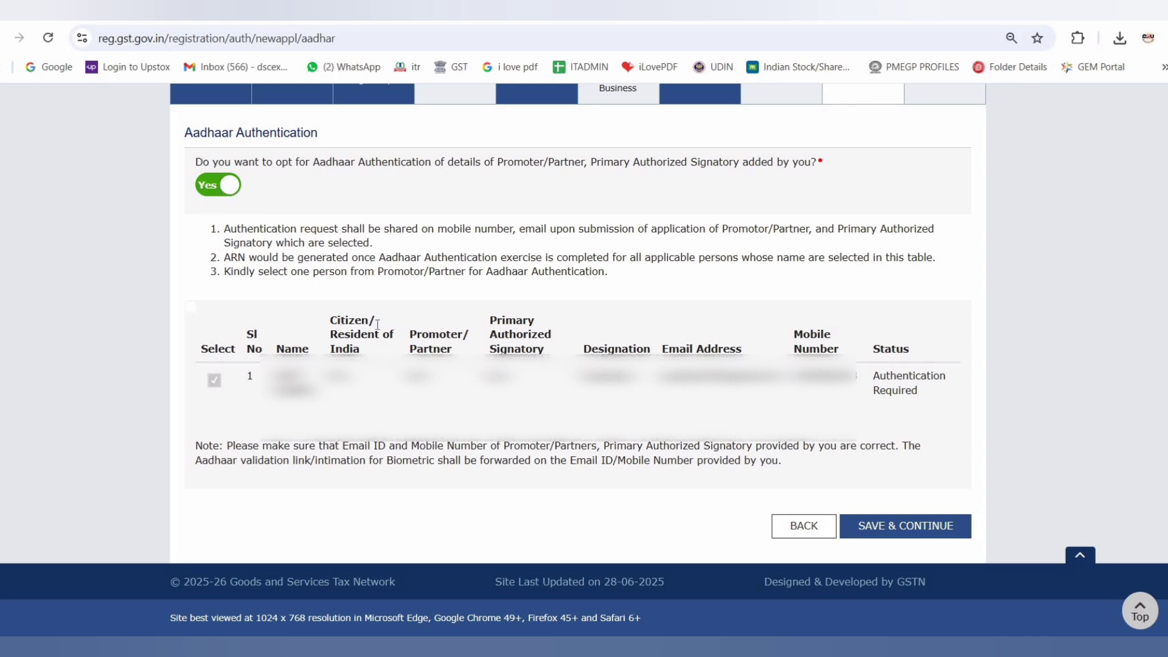
click(919, 529)
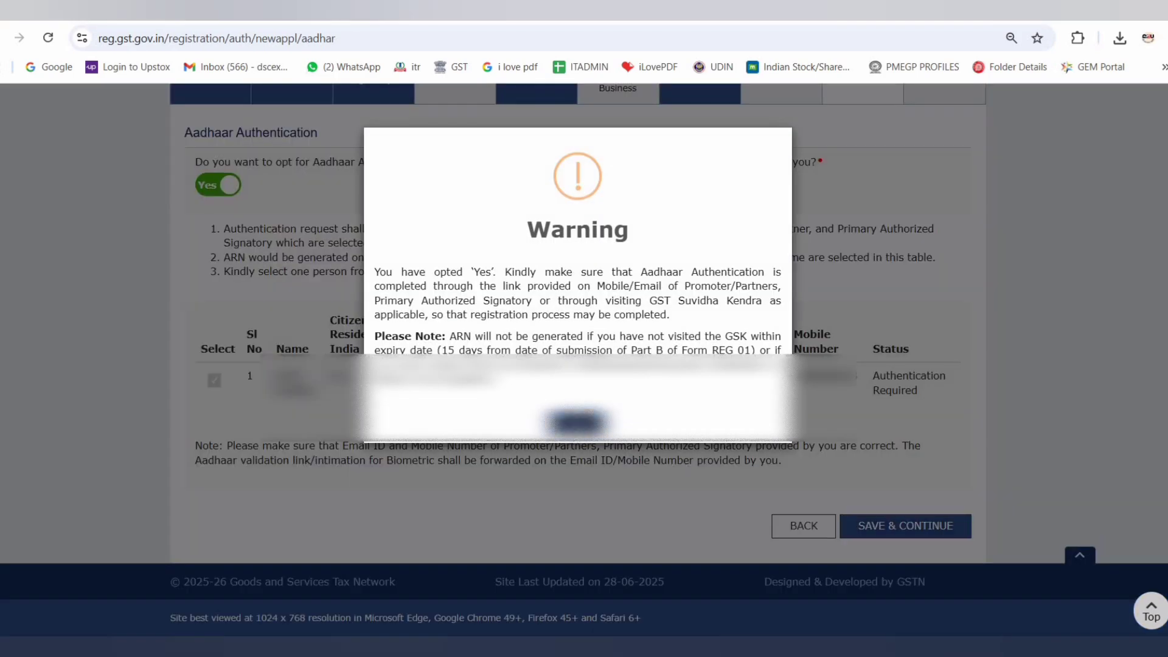
click(577, 422)
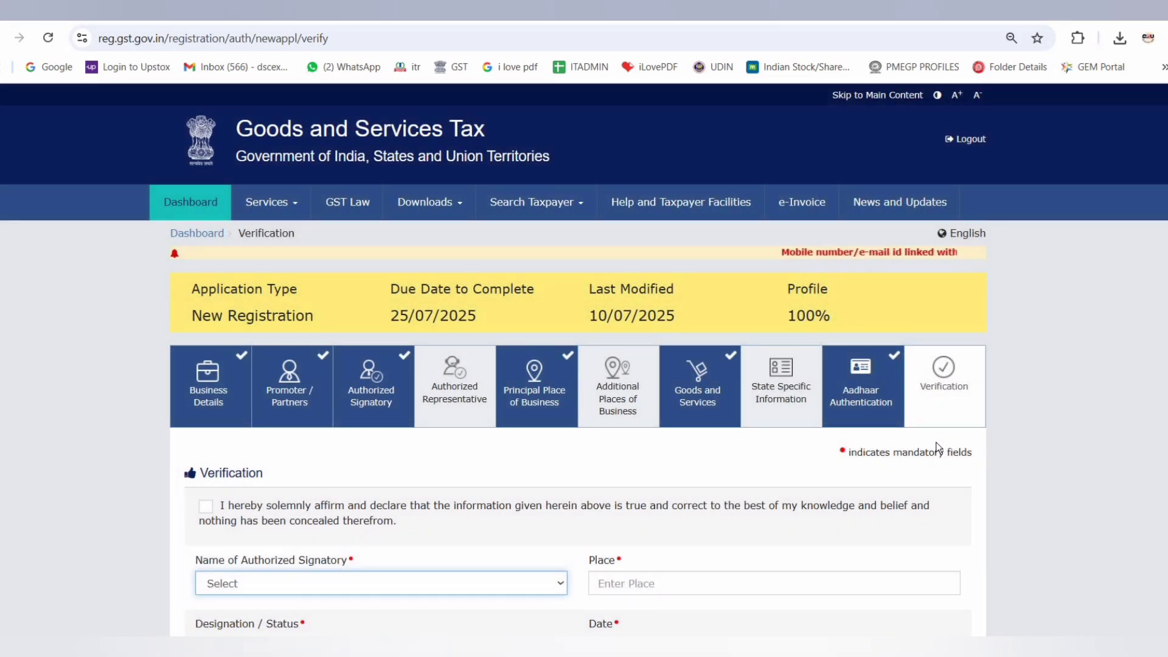
Complete the verification details: accept the declaration, choose the authorized signatory's name and enter Singhrawan as the place
scroll(932, 444, down, 3)
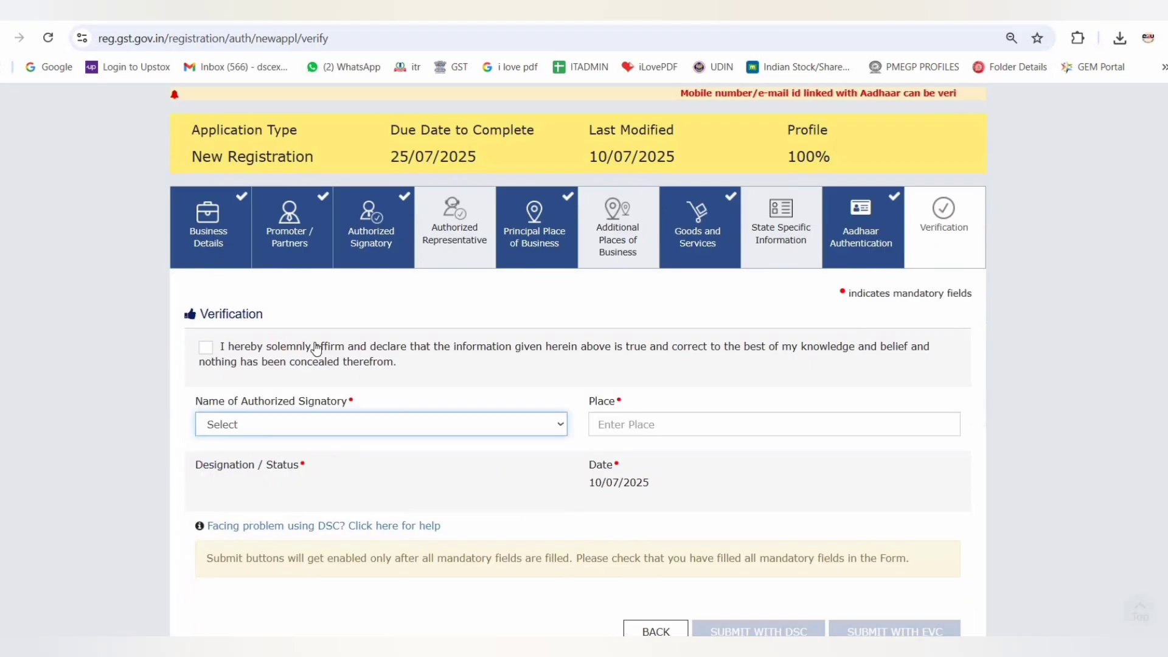
click(206, 347)
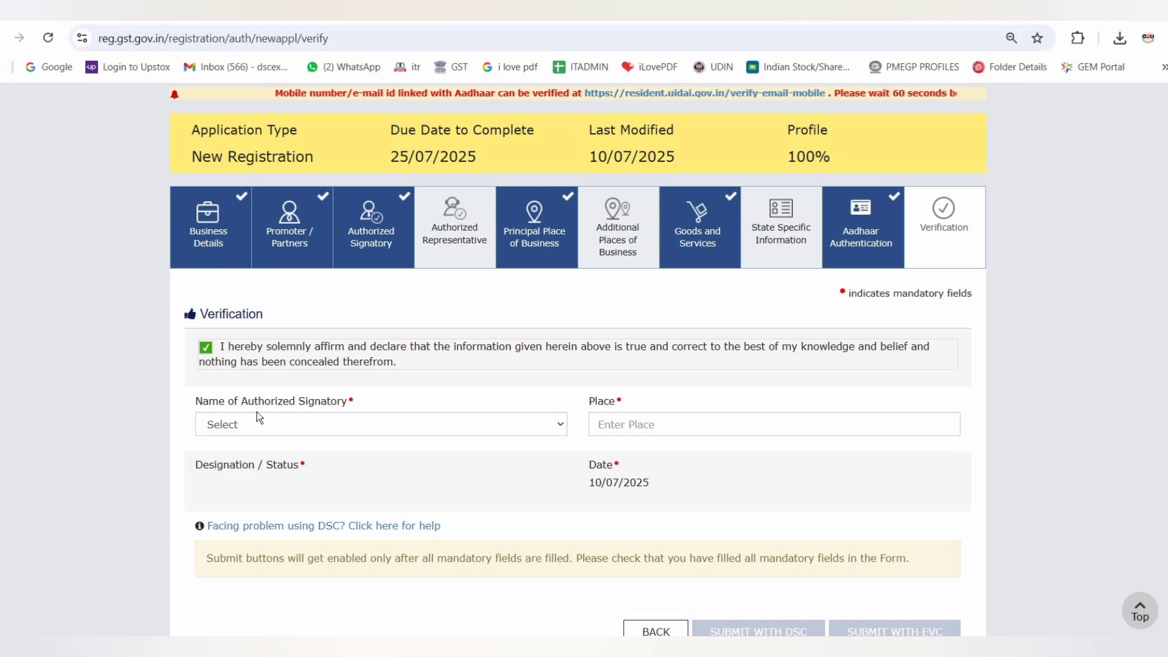
click(307, 425)
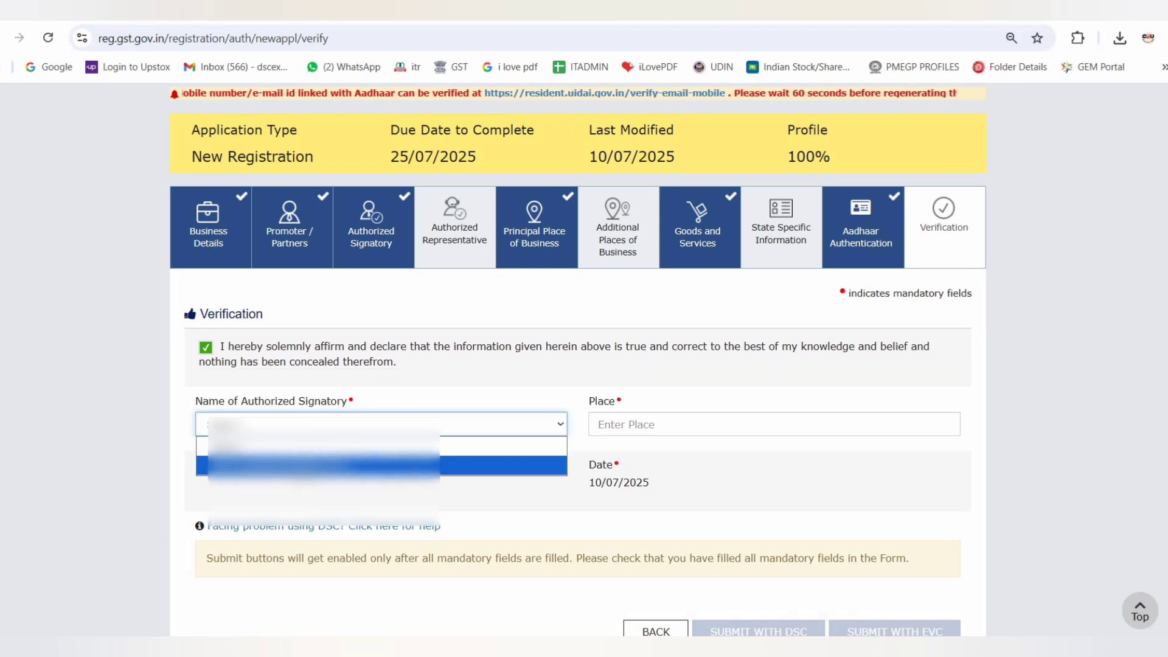
click(307, 446)
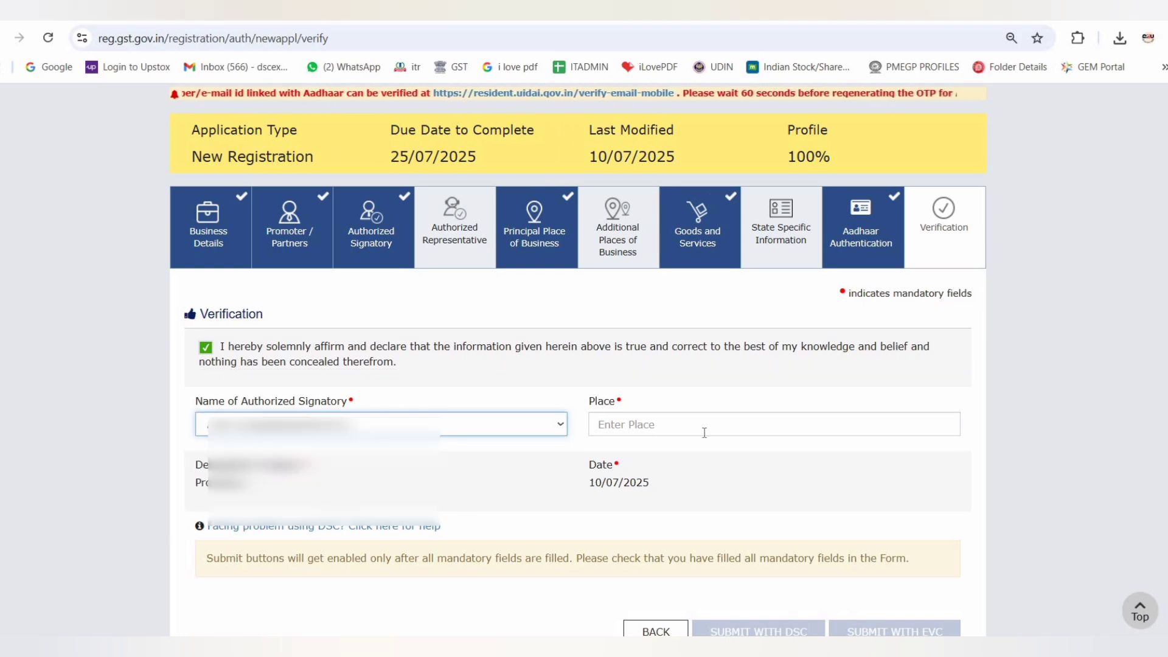
click(640, 425)
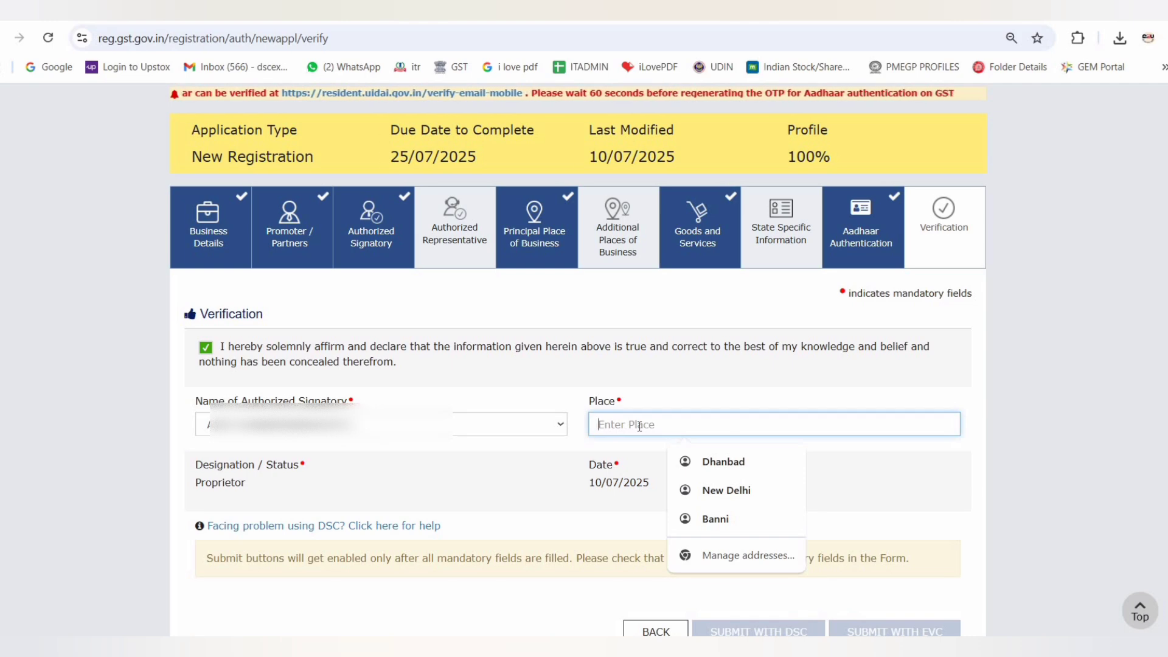
text(Singhrawan)
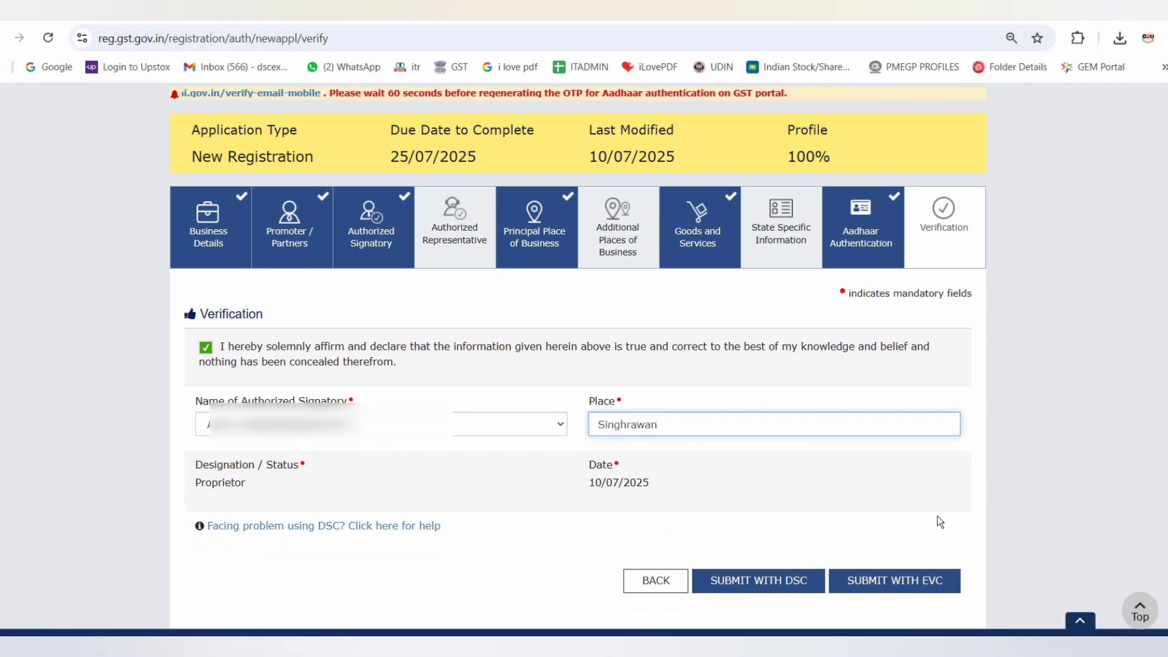
Submit the registration application with EVC by entering the OTP sent to the registered contact and validating it
click(915, 581)
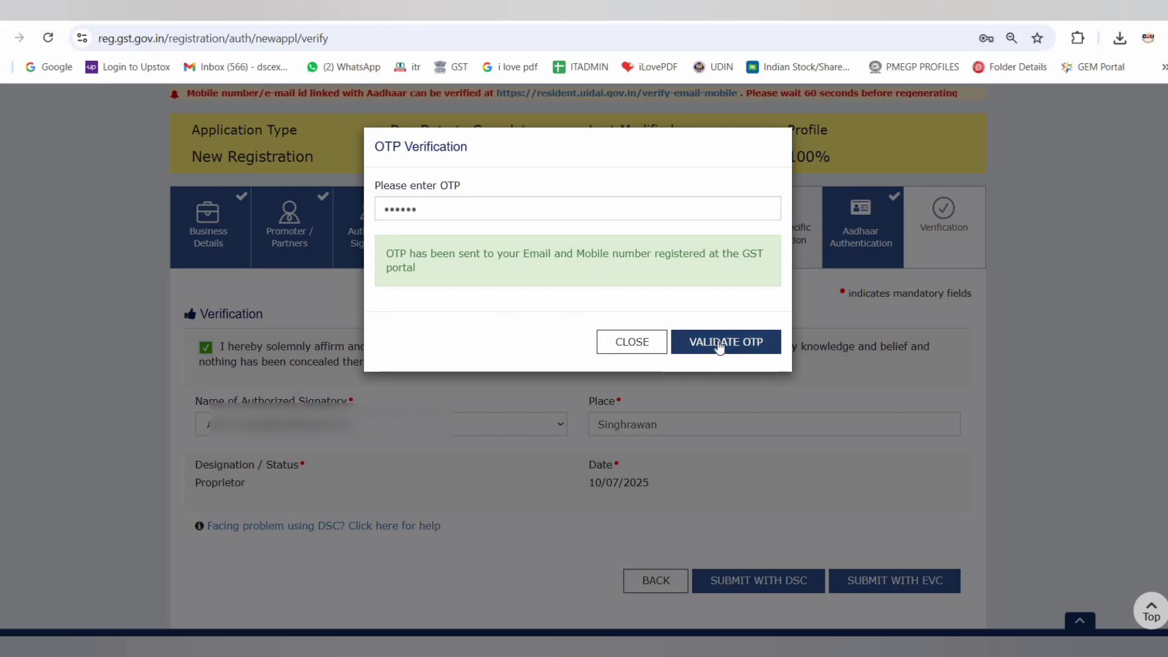
click(720, 344)
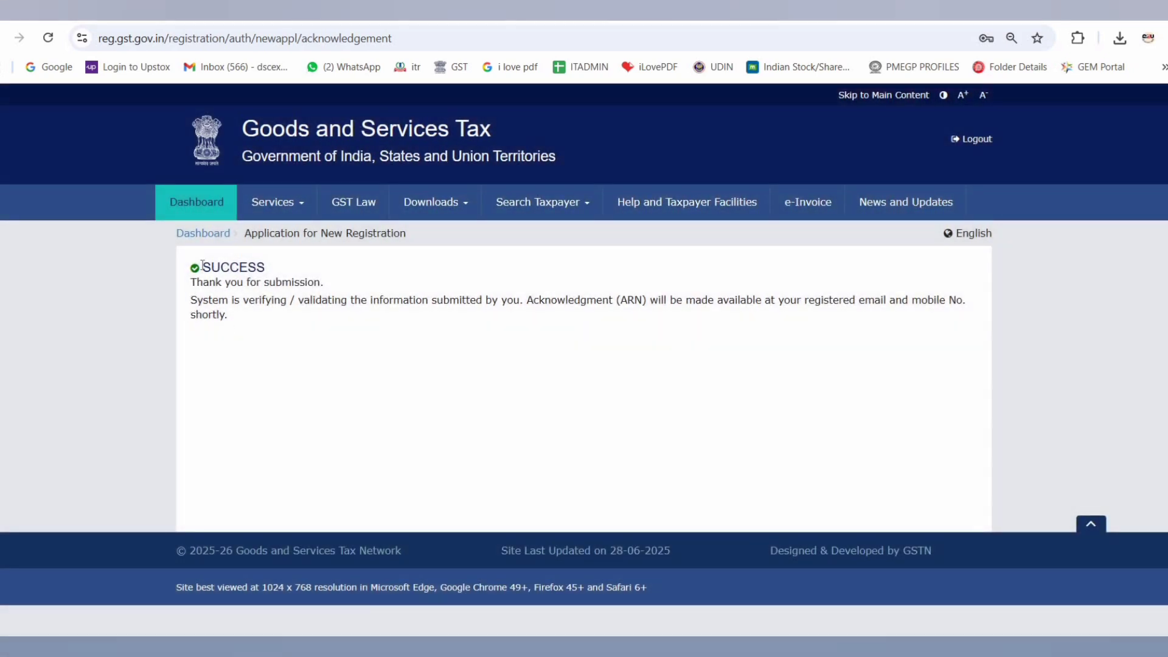
drag(202, 265, 680, 339)
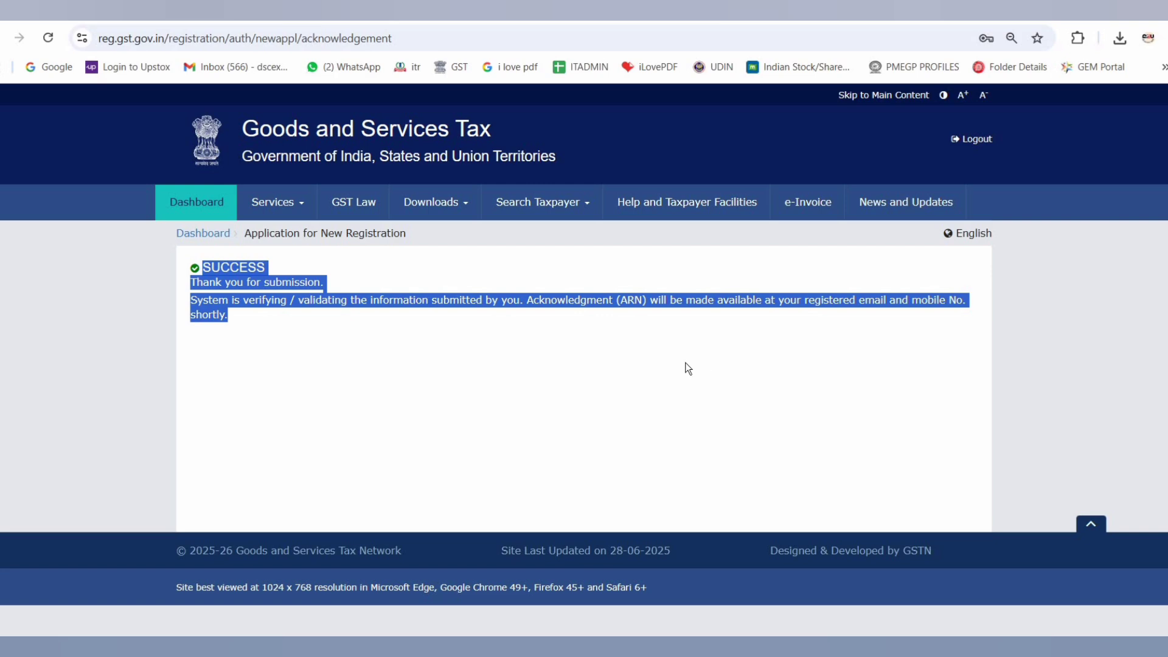
click(608, 352)
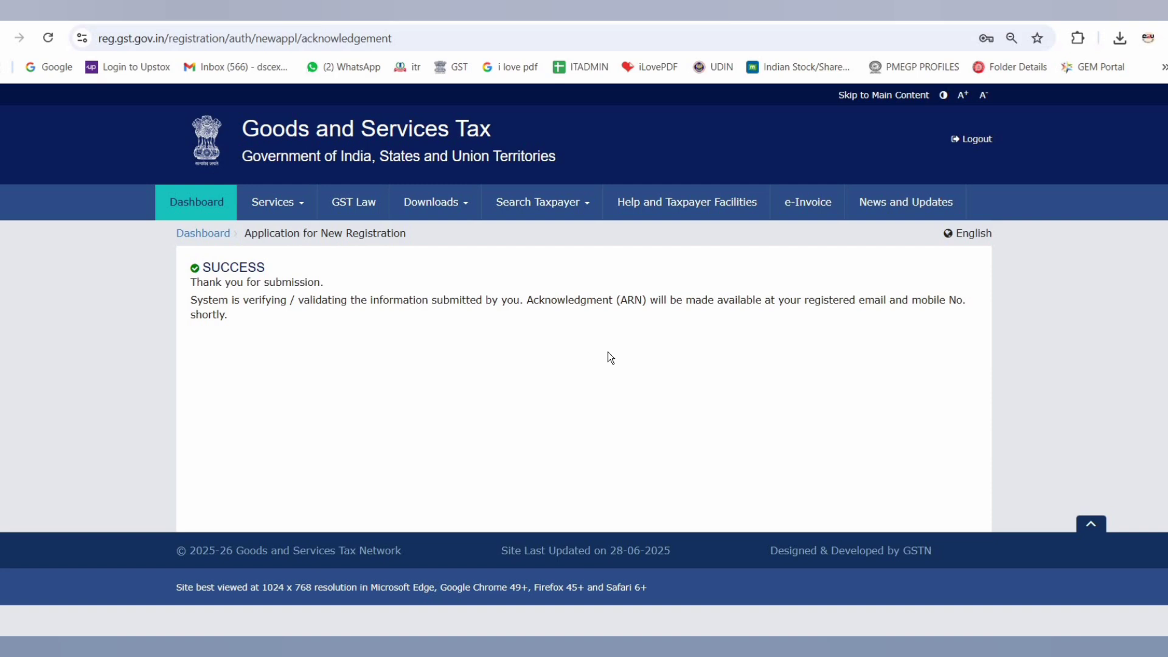